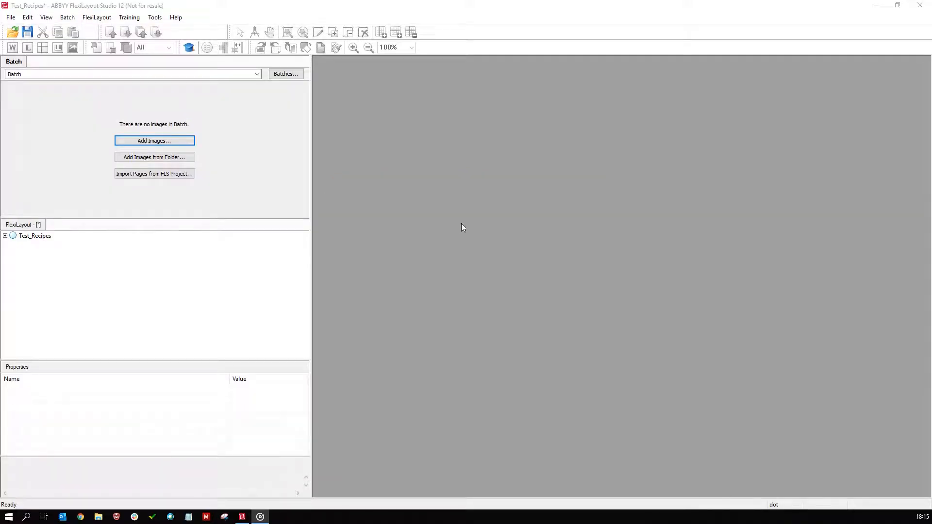
# Add the images Page1.png through Page5.png from the Recipes folder to the empty batch.
pyautogui.click(165, 140)
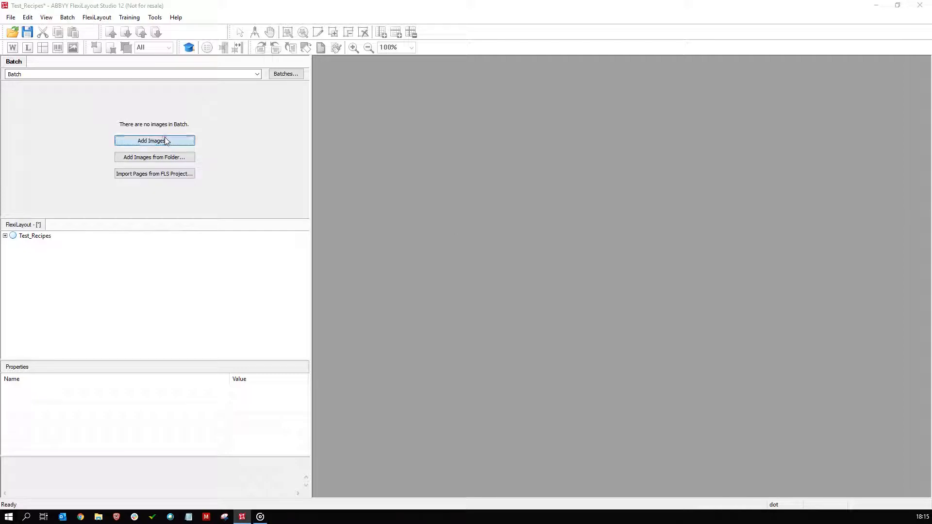
pyautogui.moveTo(640, 299); pyautogui.dragTo(287, 175)
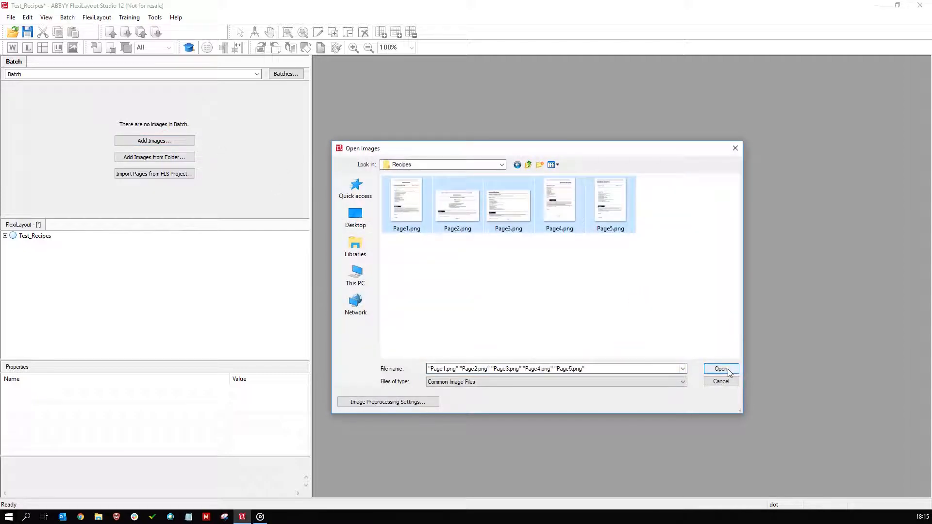
pyautogui.click(722, 369)
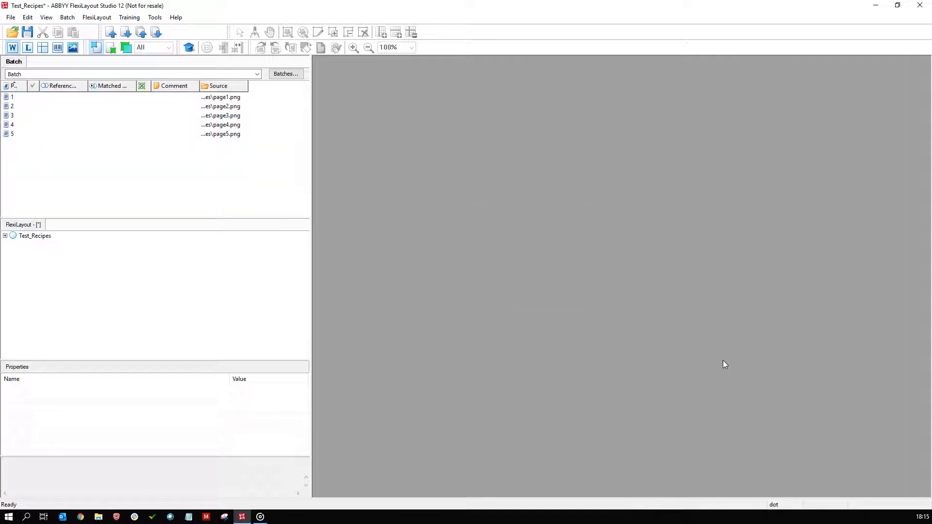
# Open page 1 of the batch and review the recognized text and layout of the first two recipe pages.
pyautogui.doubleClick(13, 99)
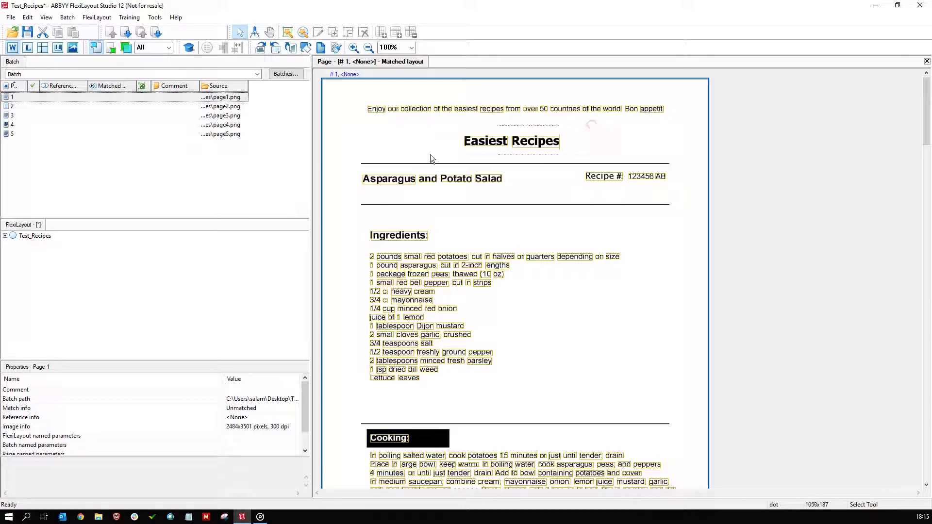
pyautogui.scroll(-8, 754, 175)
pyautogui.scroll(-3, 753, 175)
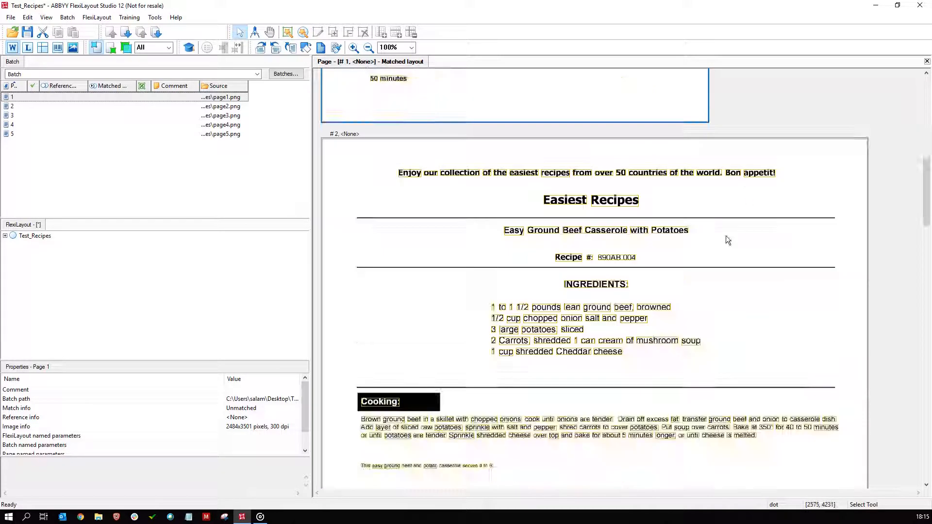
pyautogui.click(674, 194)
pyautogui.rightClick(535, 211)
pyautogui.click(817, 96)
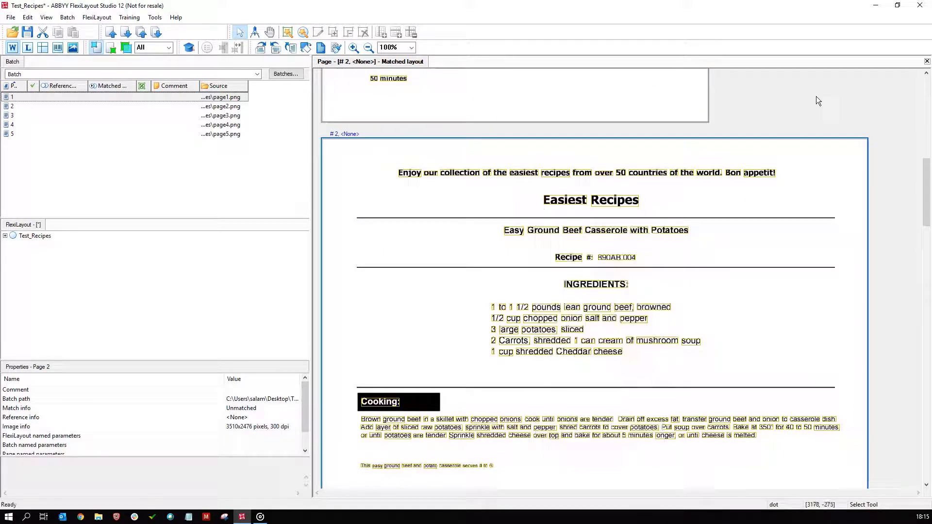
pyautogui.scroll(10, 743, 167)
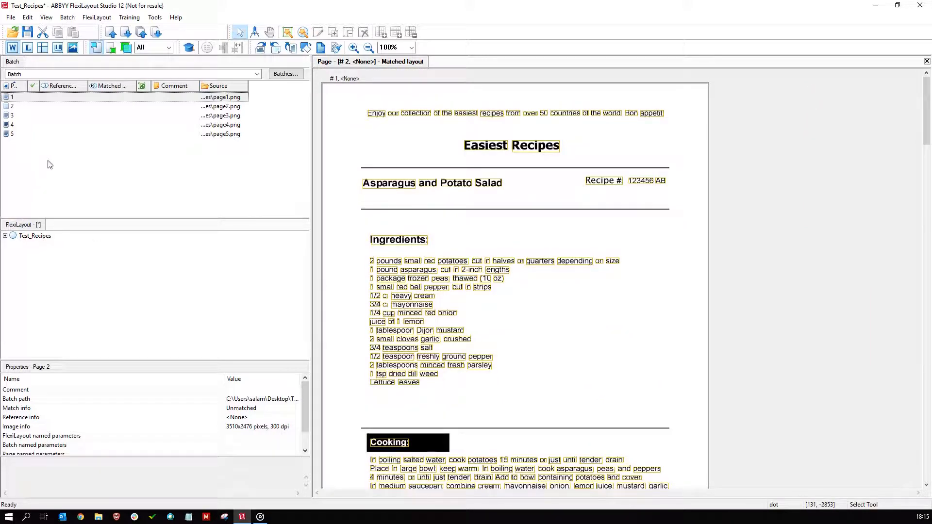
# Add a Static Text element named RecipeHeader under the Header search element and make it a required element.
pyautogui.click(34, 236)
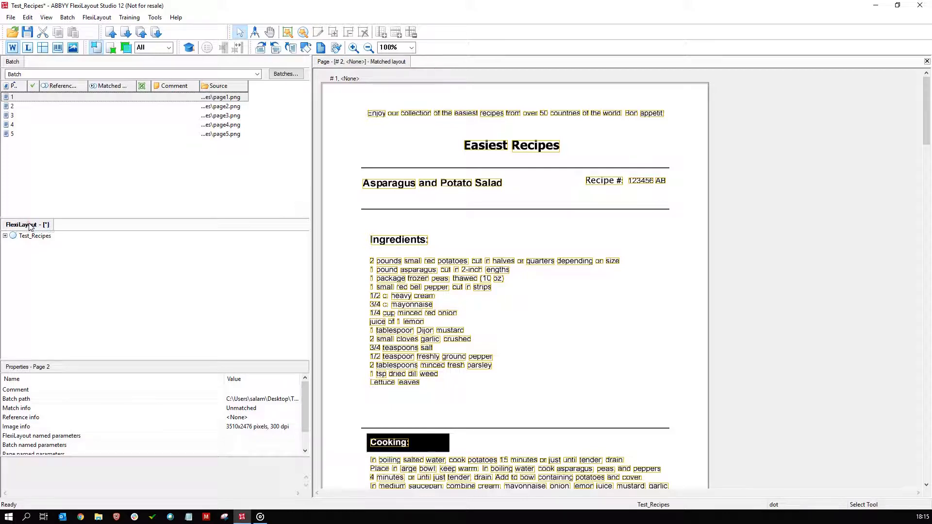
pyautogui.click(6, 236)
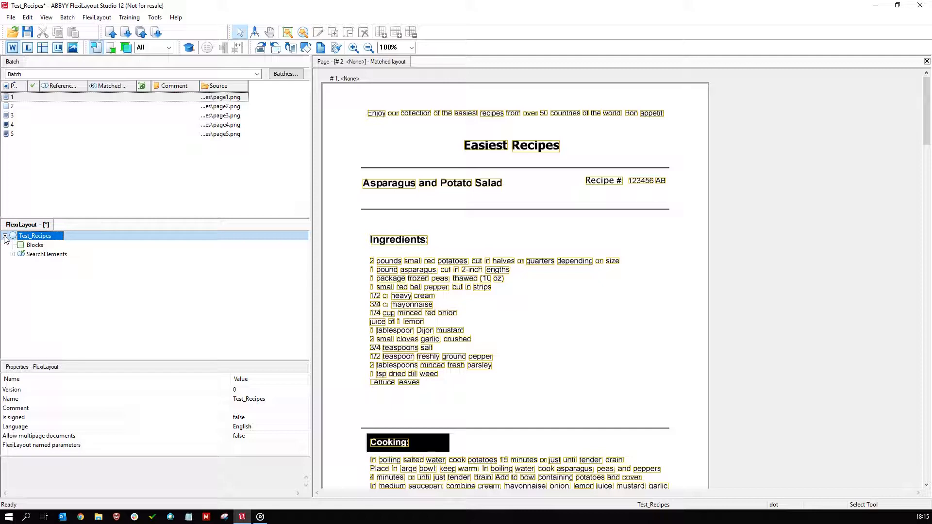
pyautogui.click(13, 254)
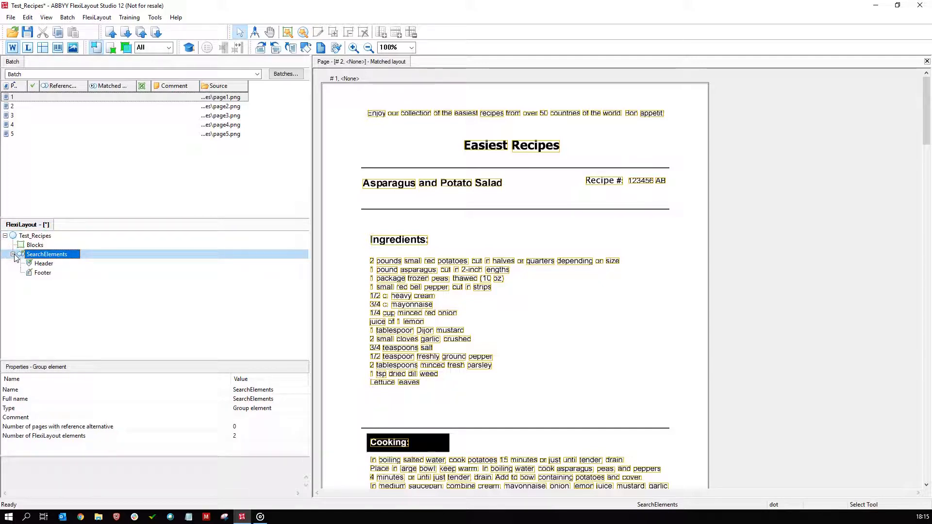
pyautogui.rightClick(42, 265)
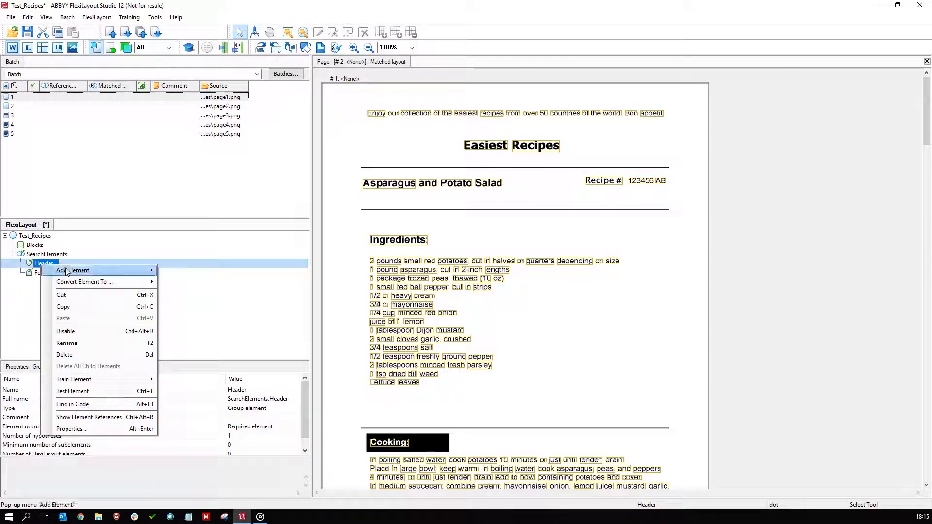
pyautogui.moveTo(104, 273)
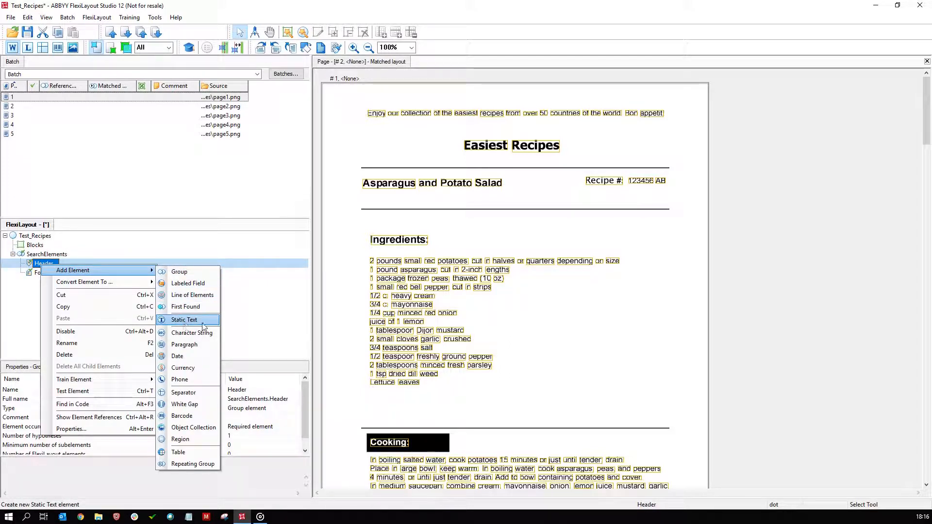
pyautogui.click(183, 323)
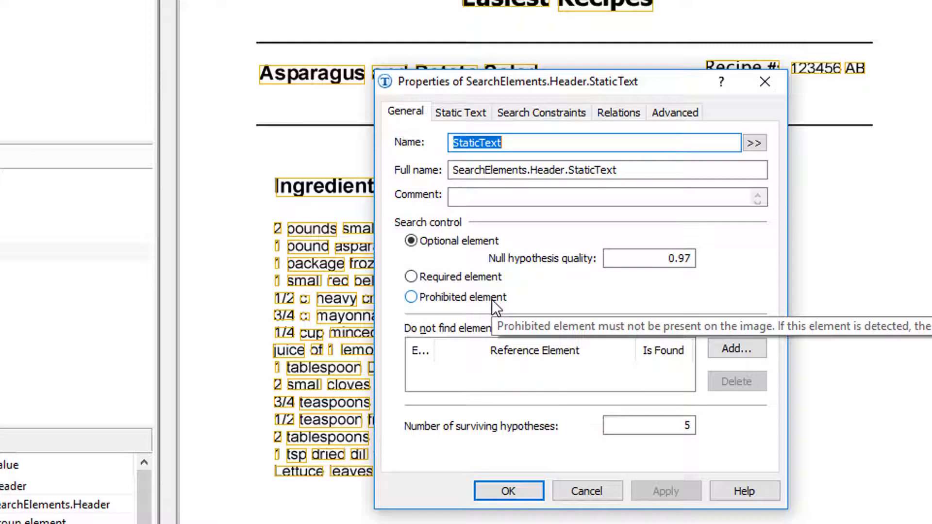
pyautogui.write('RecipeHead')
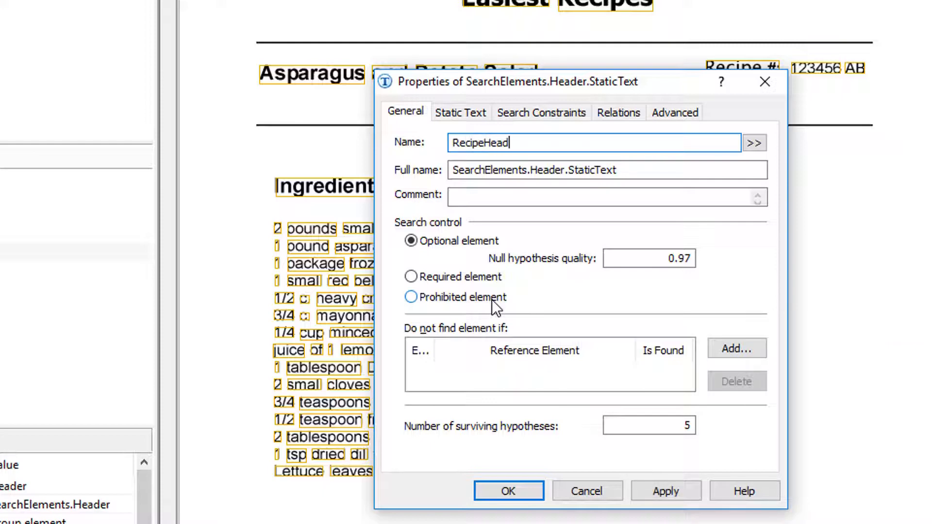
pyautogui.write('er')
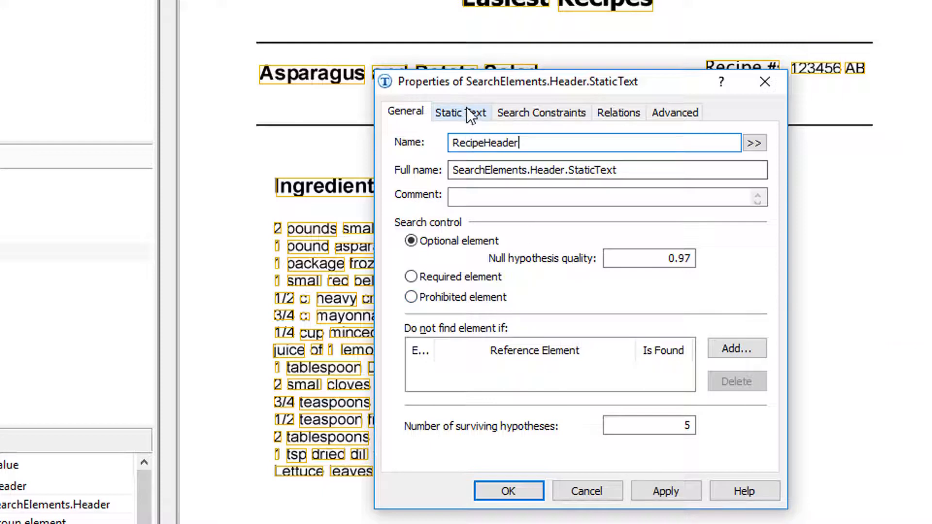
pyautogui.click(441, 278)
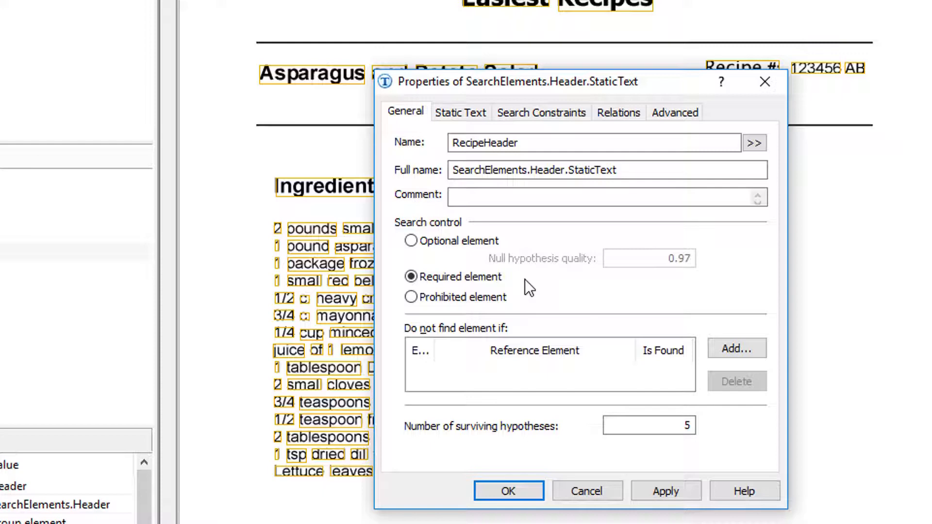
# Set the RecipeHeader element's search text to the alternatives EasiestRecipes|EasytoCookRecipes.
pyautogui.click(477, 111)
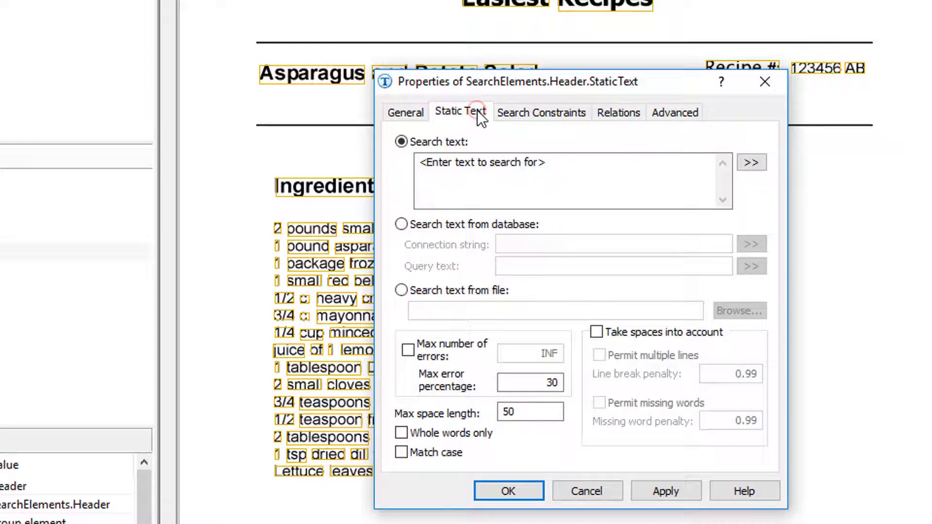
pyautogui.click(585, 178)
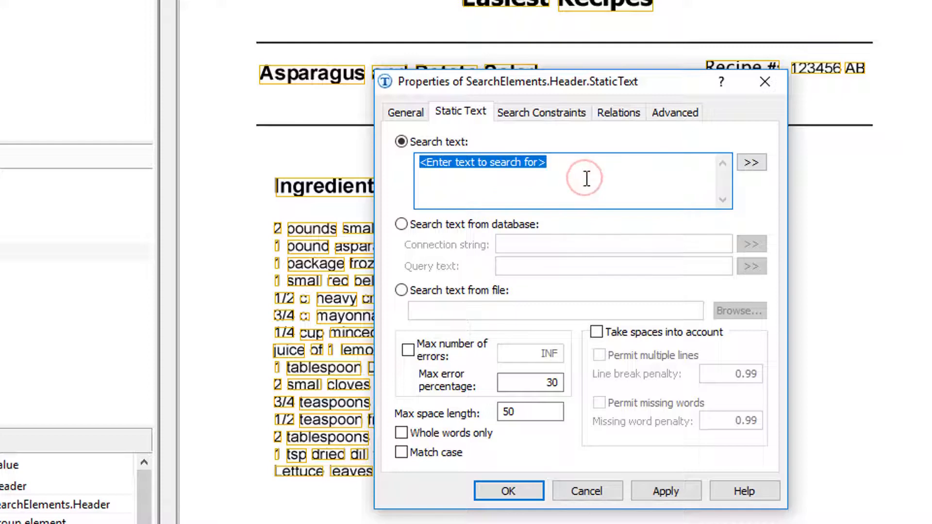
pyautogui.write('Easiest')
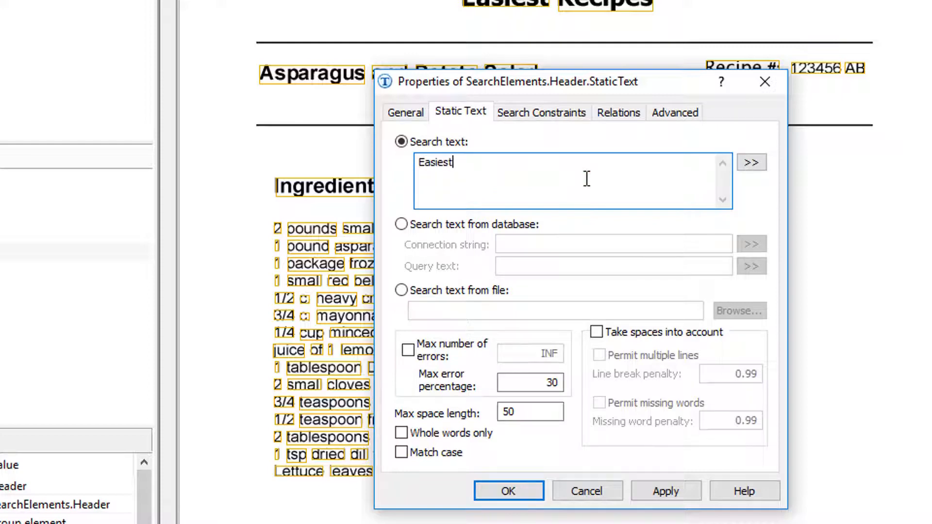
pyautogui.write('Recipes|Easyto')
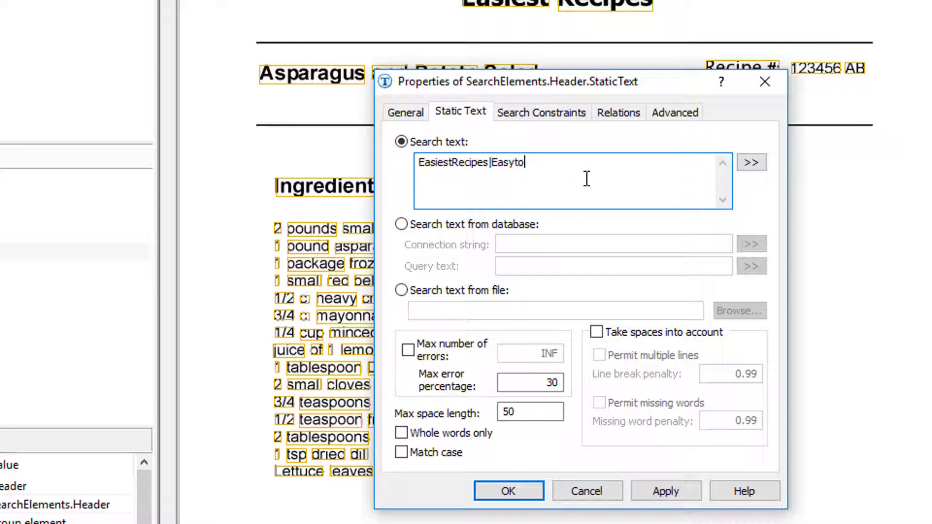
pyautogui.write('CookRecipes')
pyautogui.doubleClick(490, 163)
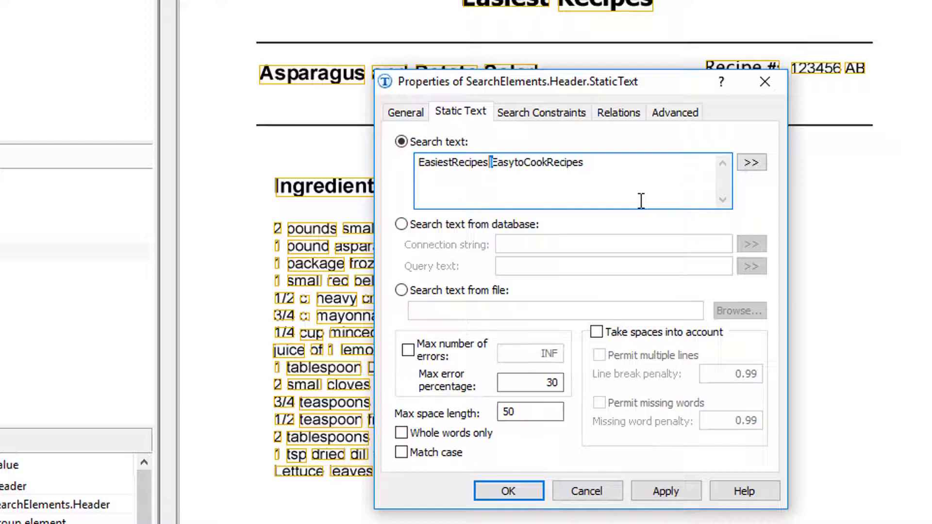
pyautogui.click(629, 166)
# Set the RecipeHeader element's max error percentage to 20 and save its properties.
pyautogui.moveTo(521, 383); pyautogui.dragTo(604, 382)
pyautogui.write('20')
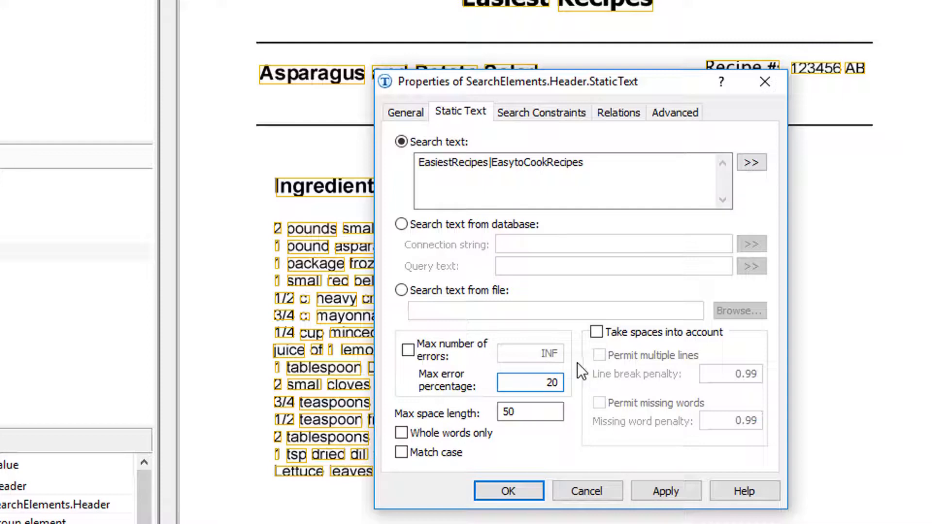
pyautogui.click(635, 186)
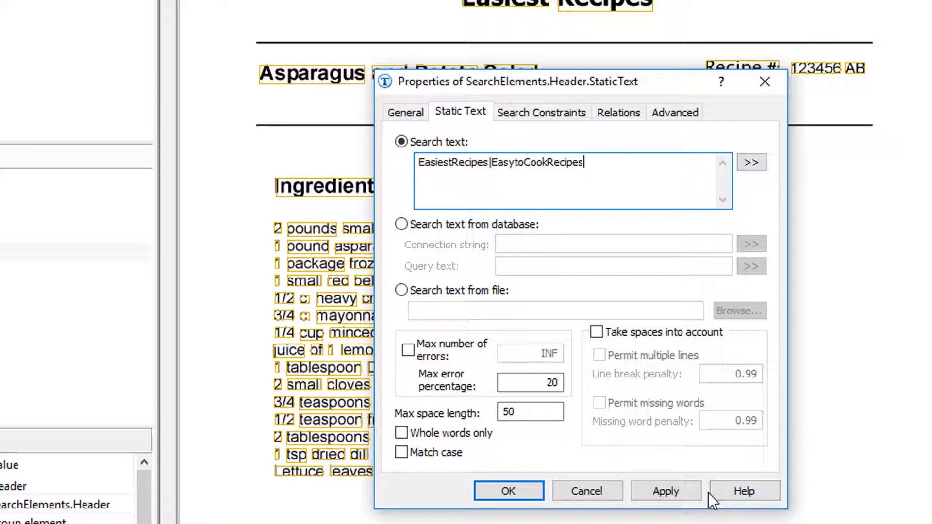
pyautogui.click(647, 489)
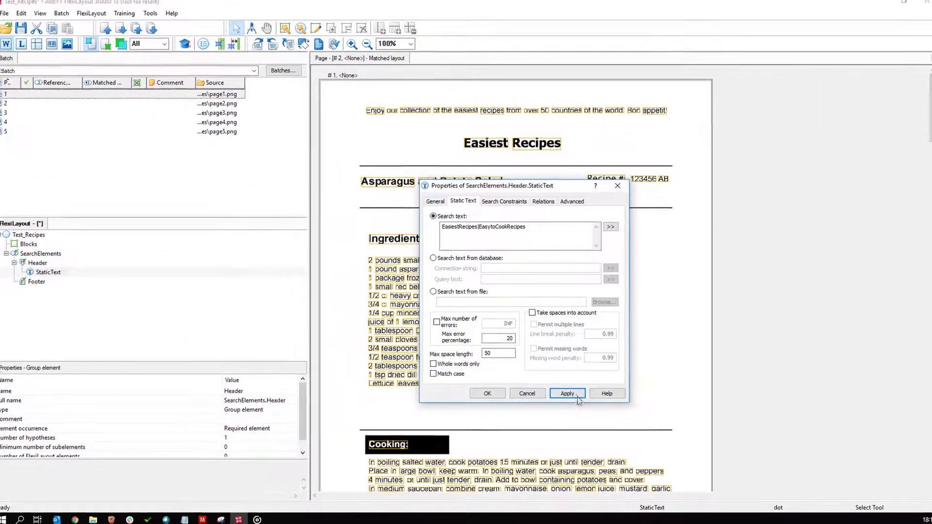
pyautogui.click(488, 393)
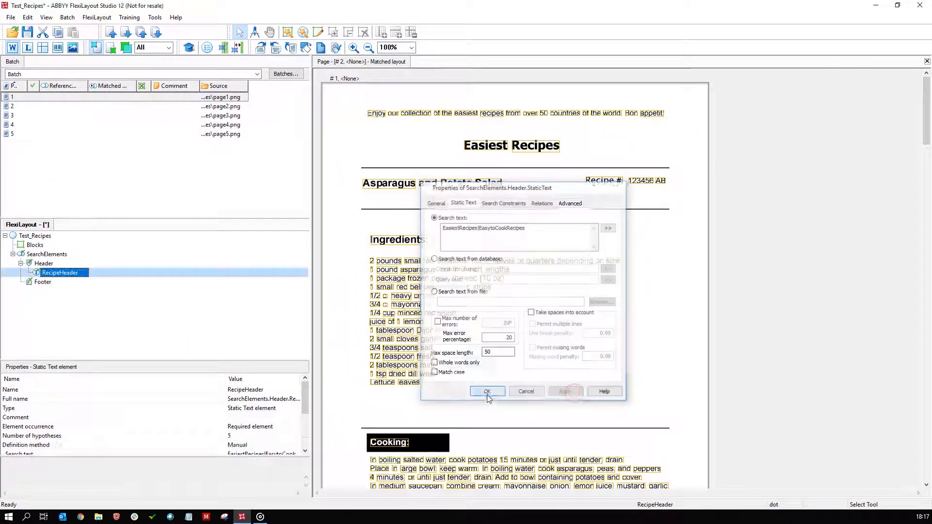
# Match the FlexiLayout against all five pages in the batch.
pyautogui.click(135, 169)
pyautogui.hotkey('ctrl', 'a')
pyautogui.rightClick(143, 124)
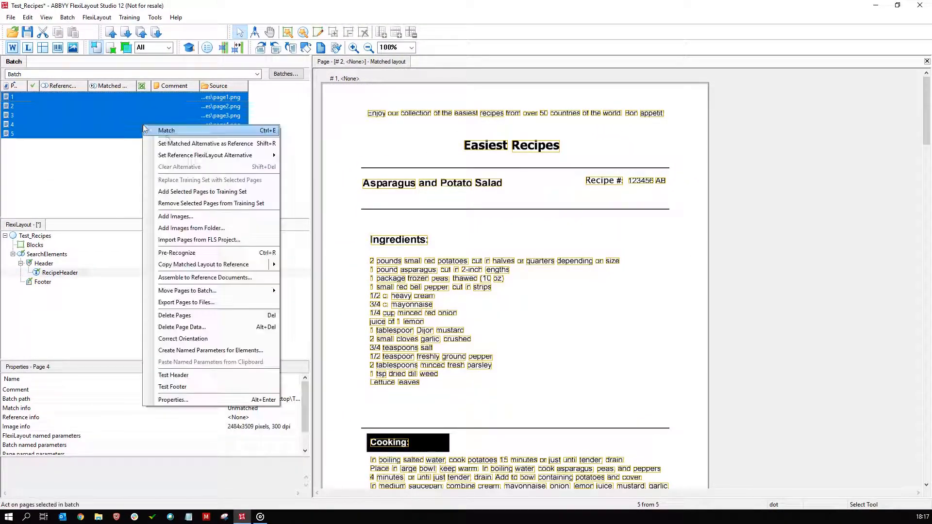
pyautogui.click(165, 130)
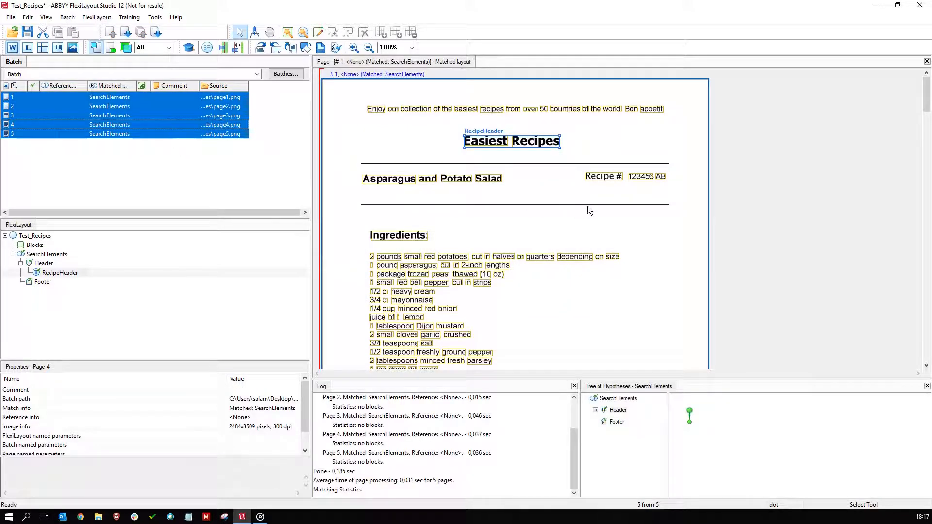
# Examine where RecipeHeader was detected on the matched pages and check the Header hypothesis in the tree of hypotheses.
pyautogui.scroll(-10, 724, 223)
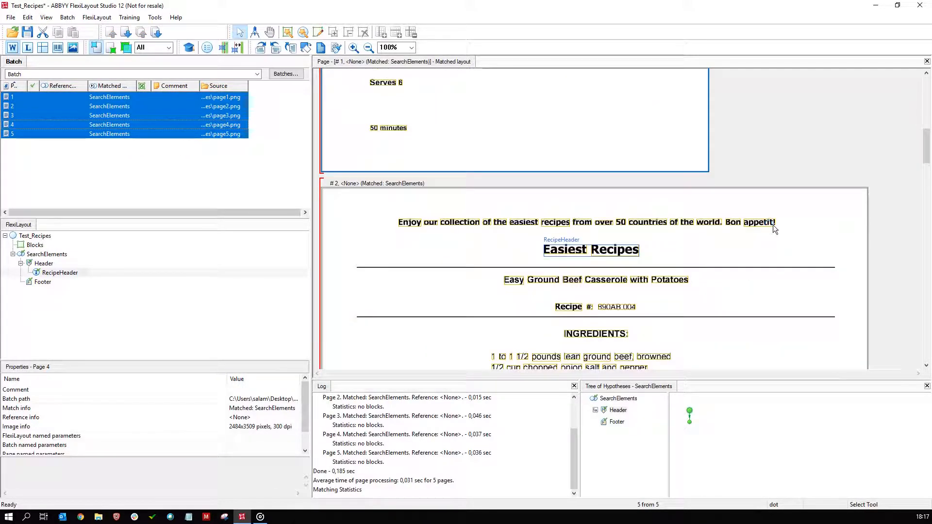
pyautogui.scroll(-10, 775, 226)
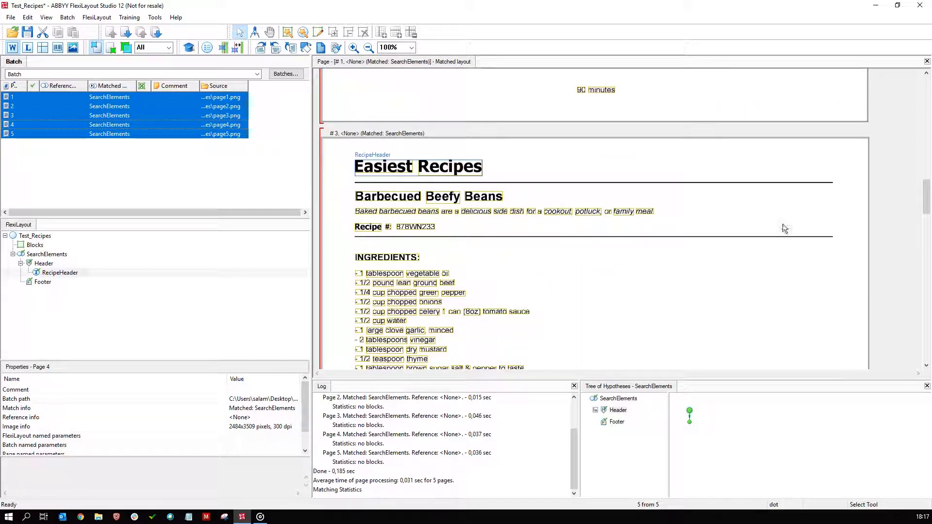
pyautogui.moveTo(690, 426)
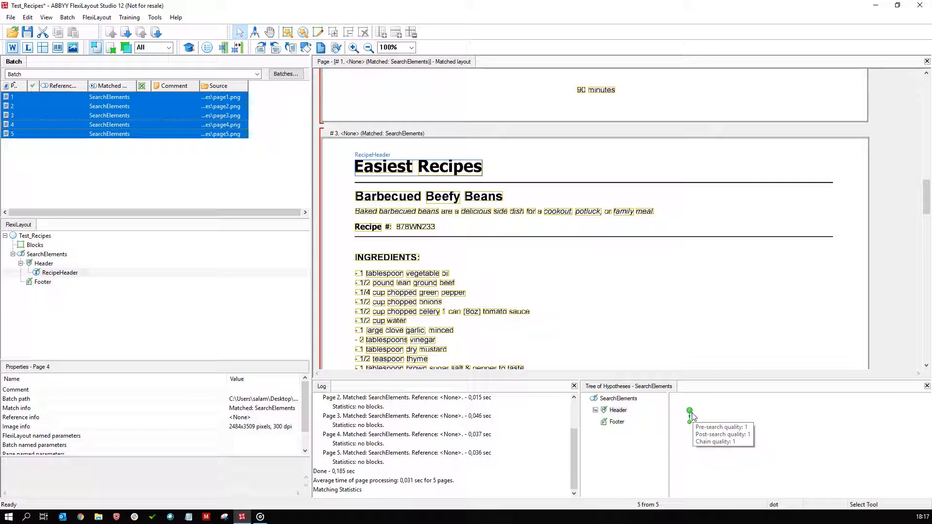
pyautogui.click(690, 412)
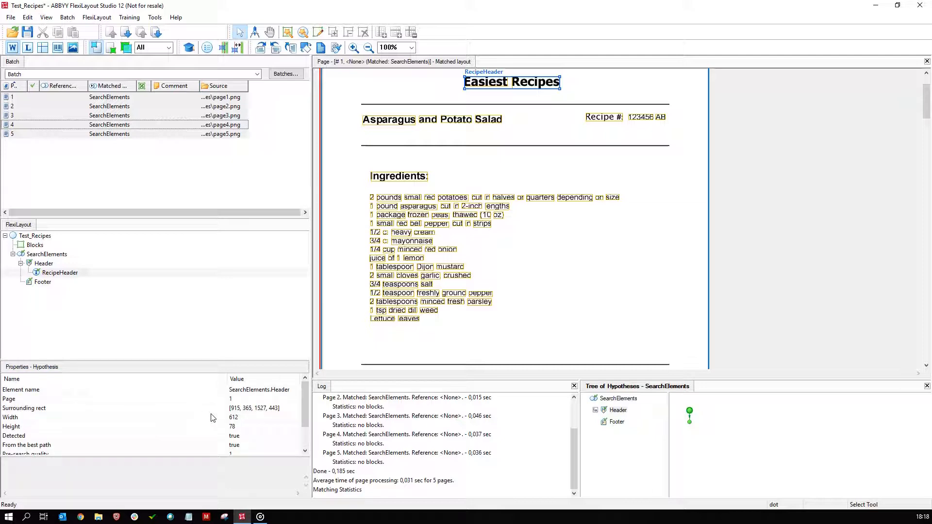
pyautogui.scroll(-15, 549, 299)
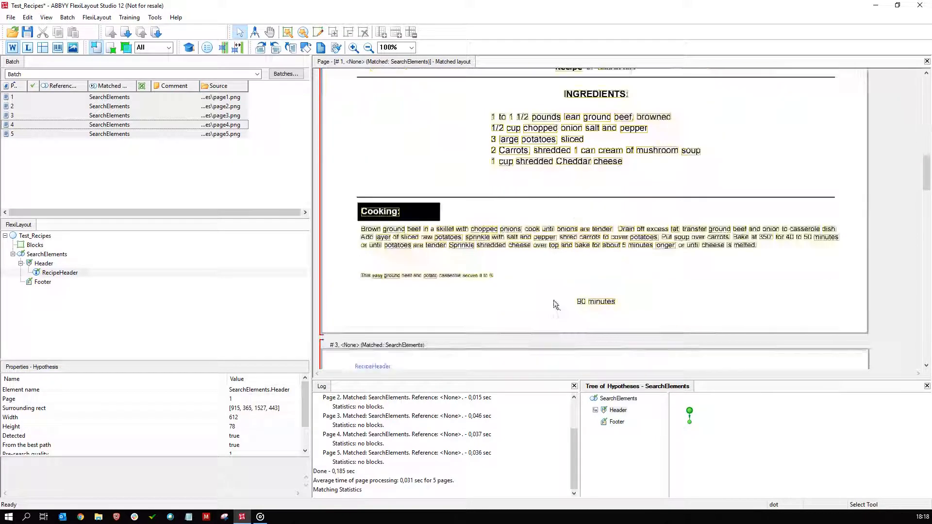
pyautogui.scroll(-15, 559, 306)
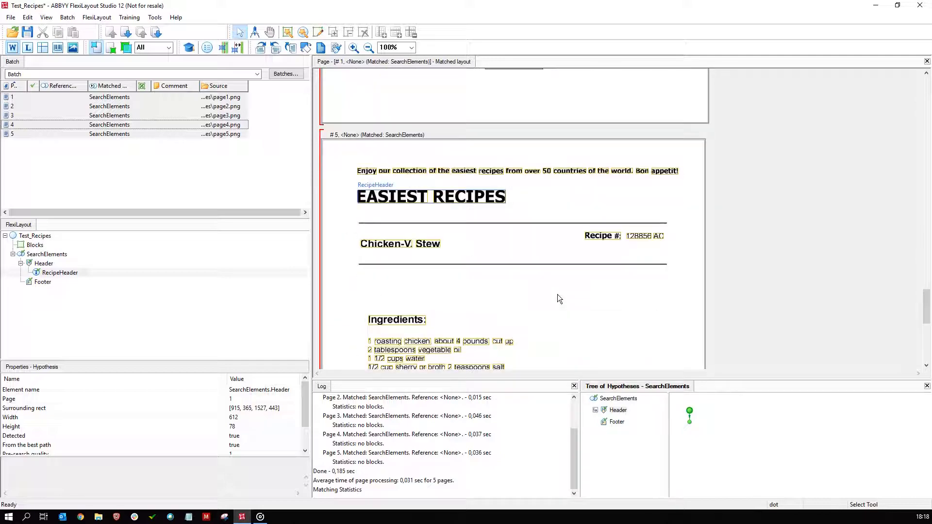
pyautogui.scroll(20, 557, 293)
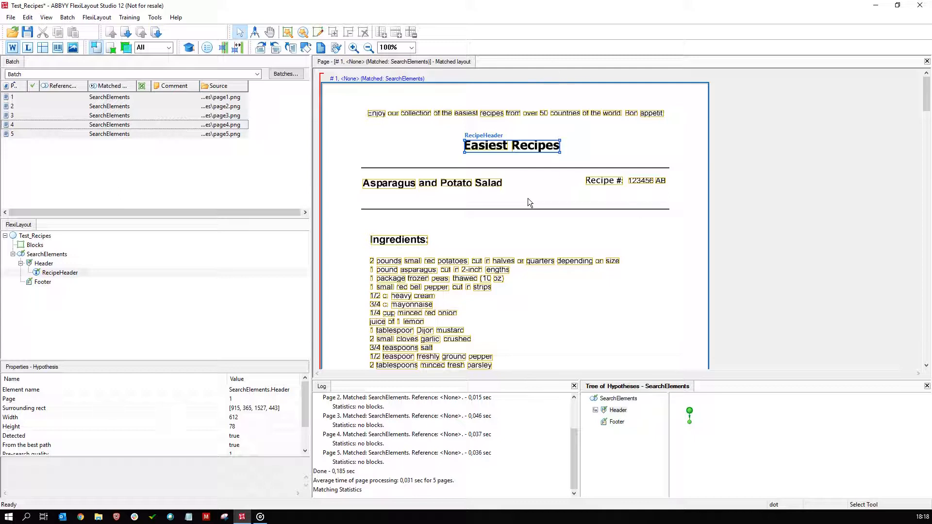
pyautogui.moveTo(526, 174); pyautogui.dragTo(340, 196)
pyautogui.scroll(-15, 508, 234)
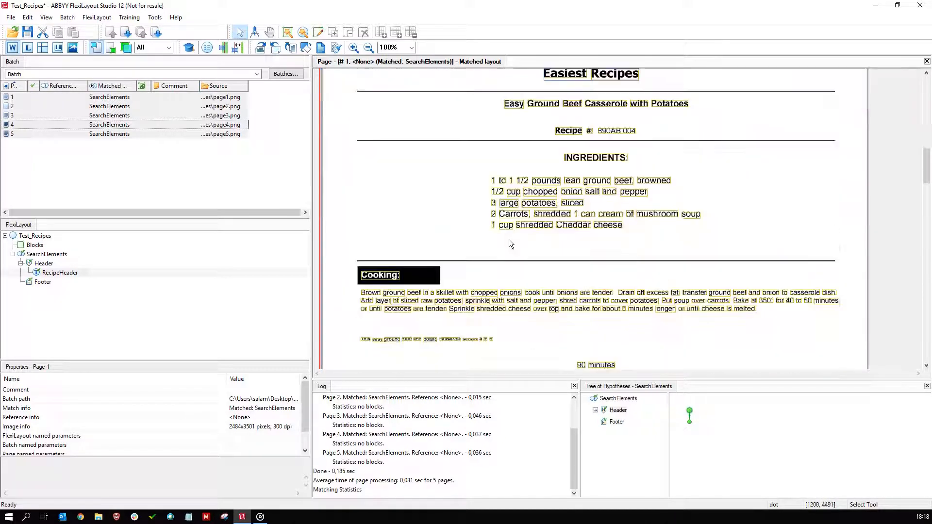
# Add a Labeled Field element named RecipeNumber to SearchElements.
pyautogui.scroll(2, 509, 240)
pyautogui.moveTo(727, 184); pyautogui.dragTo(462, 209)
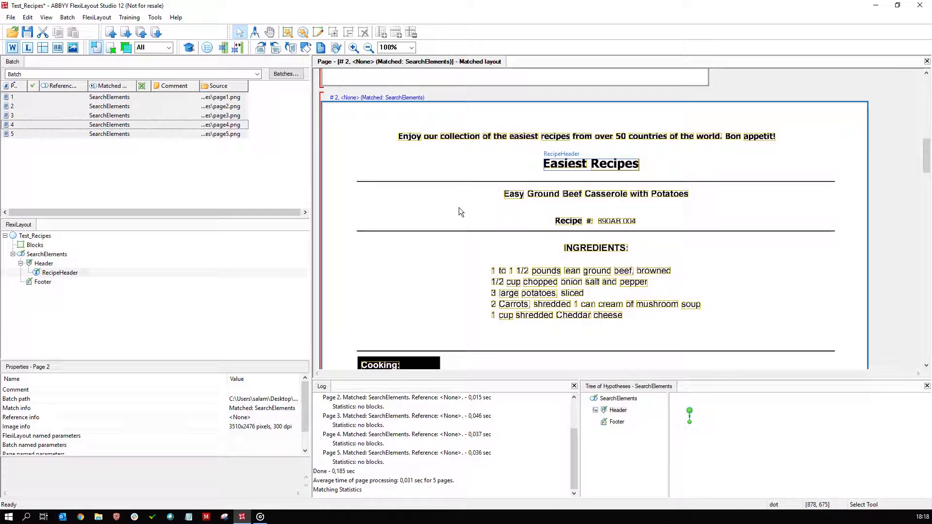
pyautogui.scroll(10, 459, 208)
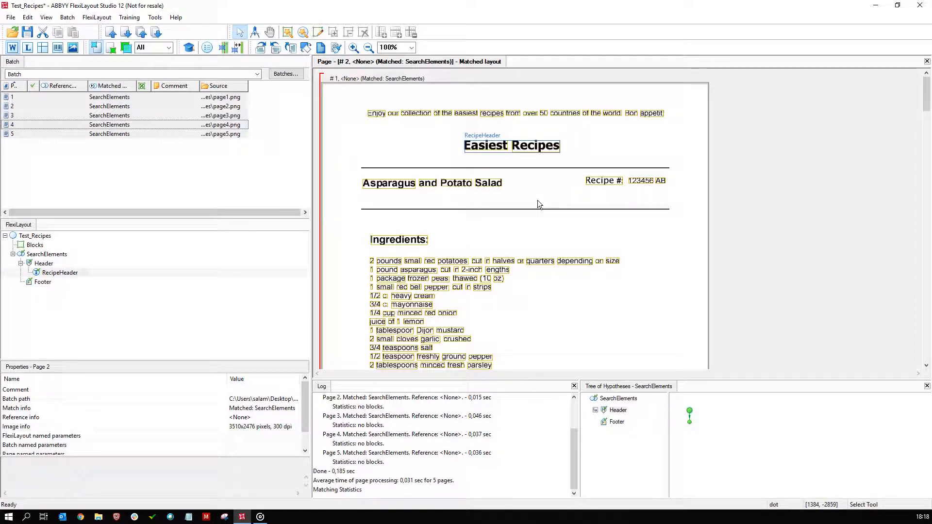
pyautogui.moveTo(682, 171); pyautogui.dragTo(575, 193)
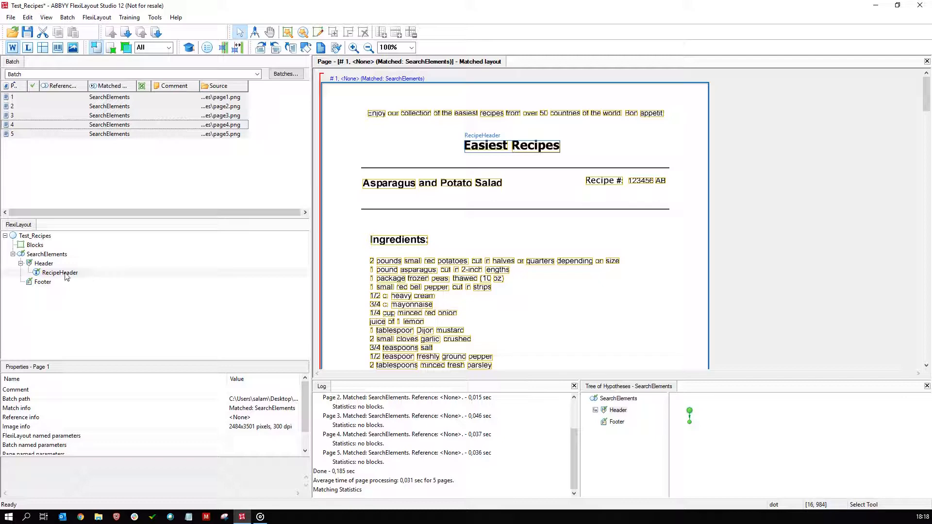
pyautogui.click(44, 255)
pyautogui.rightClick(46, 300)
pyautogui.moveTo(73, 305)
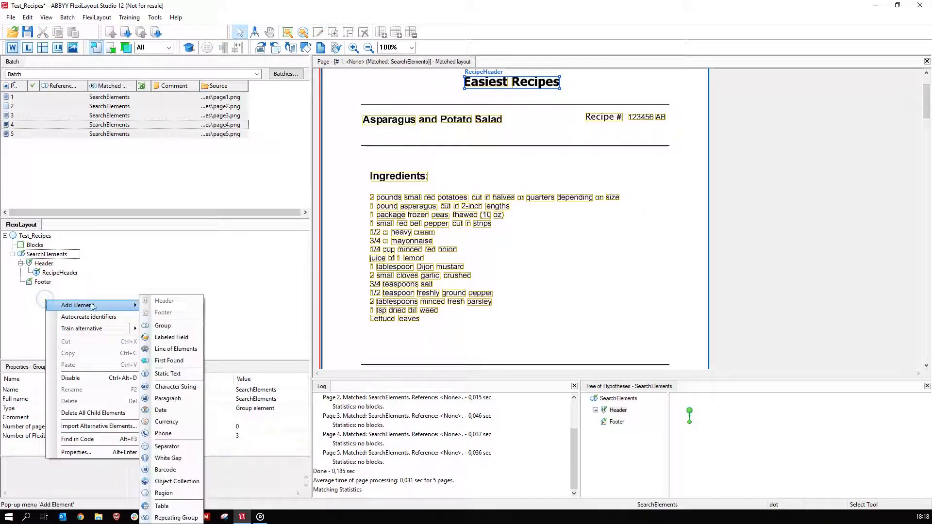
pyautogui.click(174, 336)
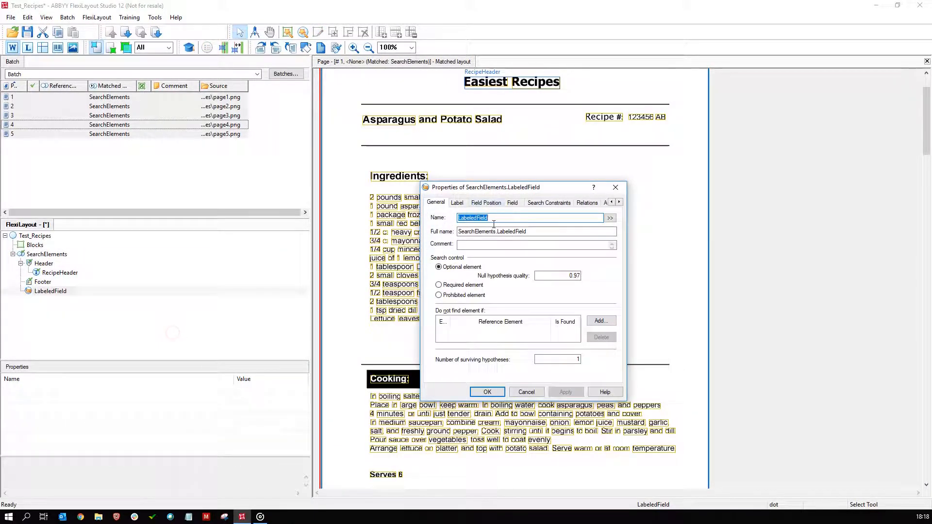
pyautogui.write('RecipeNumber')
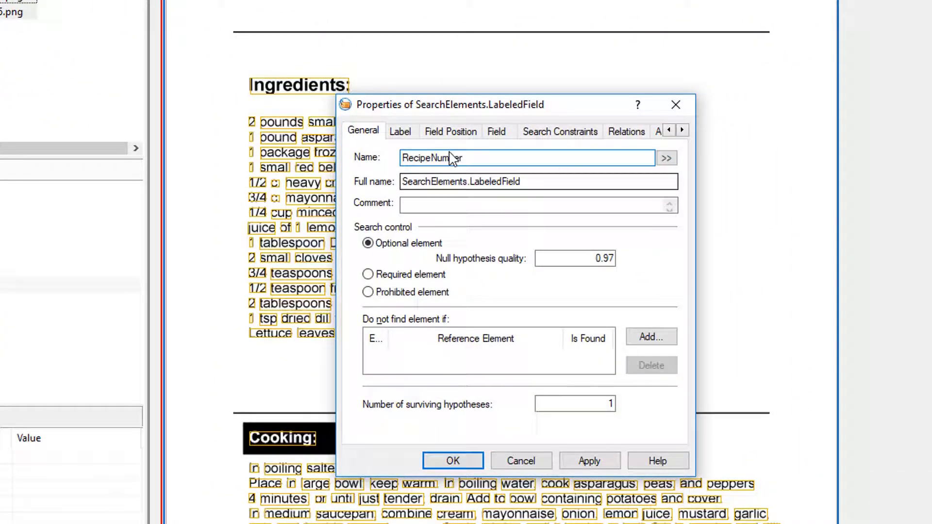
# Set the RecipeNumber element's label text to Recipe#:.
pyautogui.click(405, 133)
pyautogui.write('Rec')
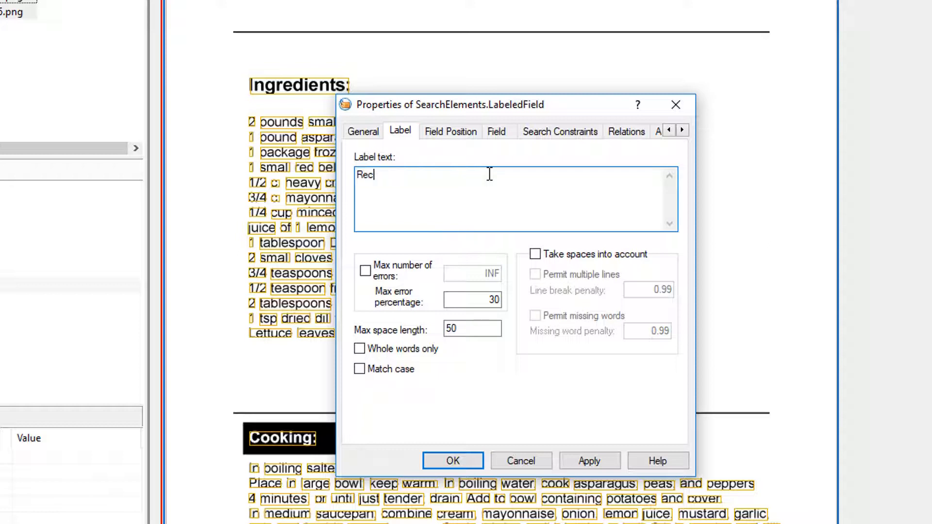
pyautogui.write('ipe#:')
# Review the RecipeNumber field position settings and measure the recipe number's area on page 1 with the Measure Tool.
pyautogui.click(451, 132)
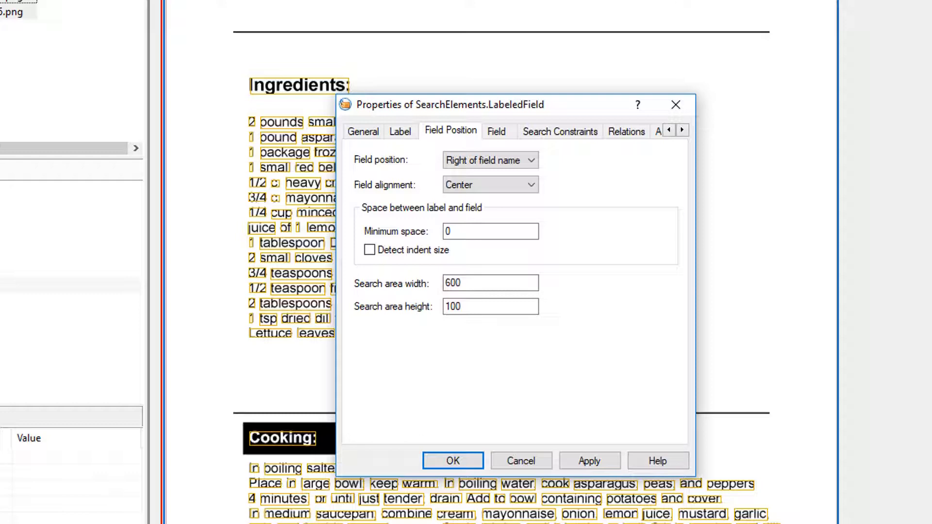
pyautogui.moveTo(0, 111); pyautogui.dragTo(820, 53)
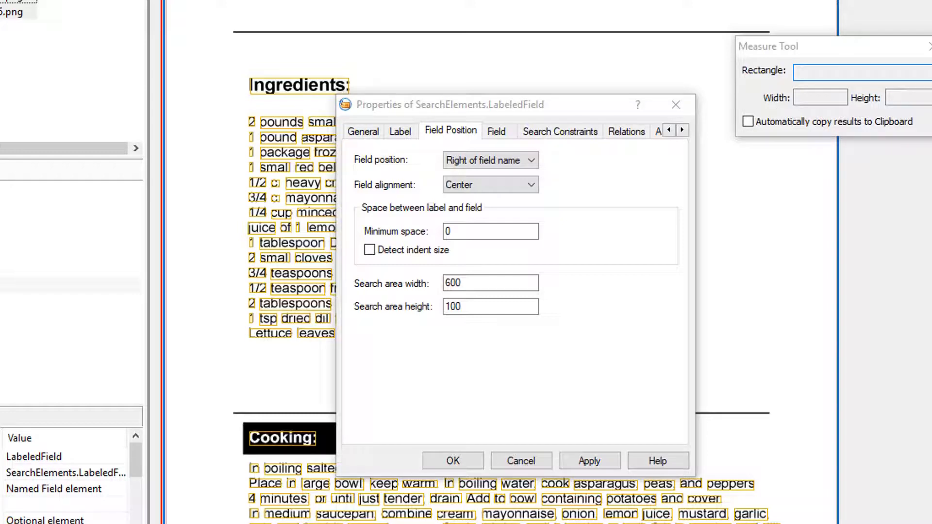
pyautogui.moveTo(691, 0); pyautogui.dragTo(766, 0)
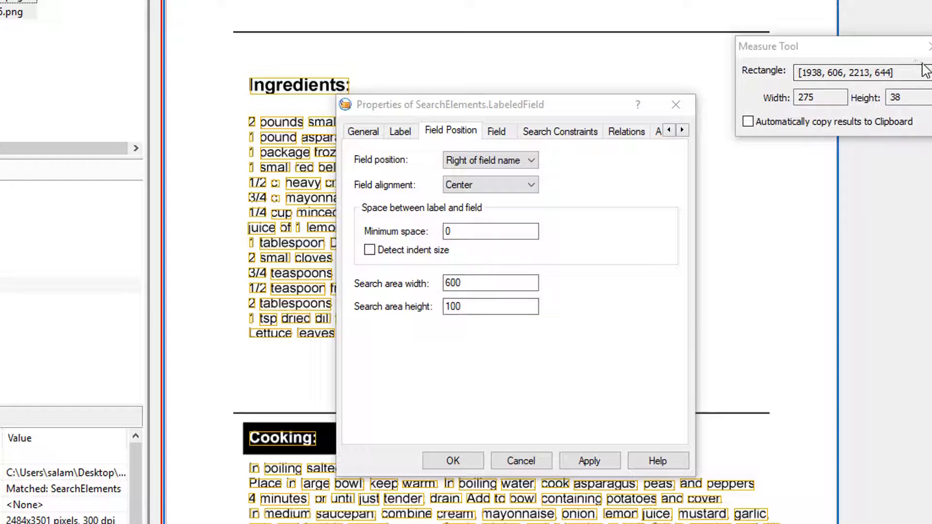
pyautogui.click(928, 46)
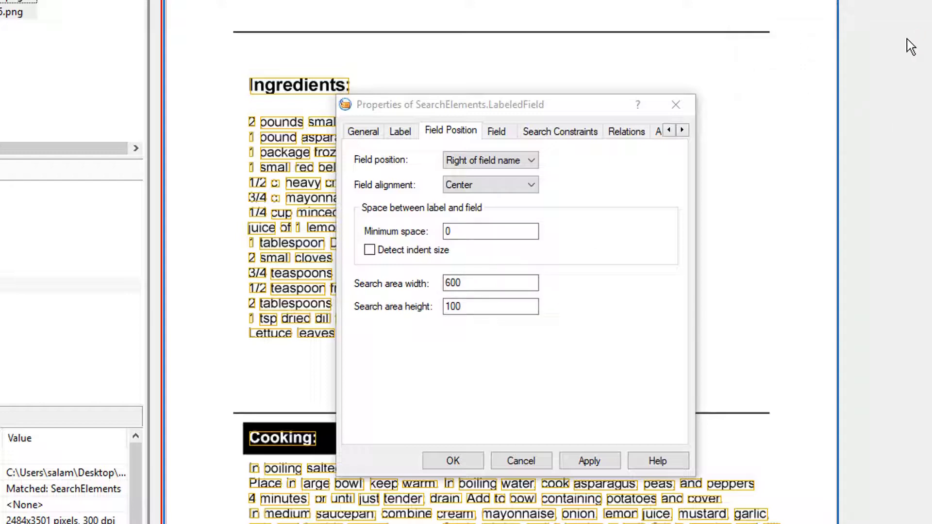
# Set the RecipeNumber field content to Character string with an alphabet of digits 0–9 and capital letters A–Z.
pyautogui.click(493, 135)
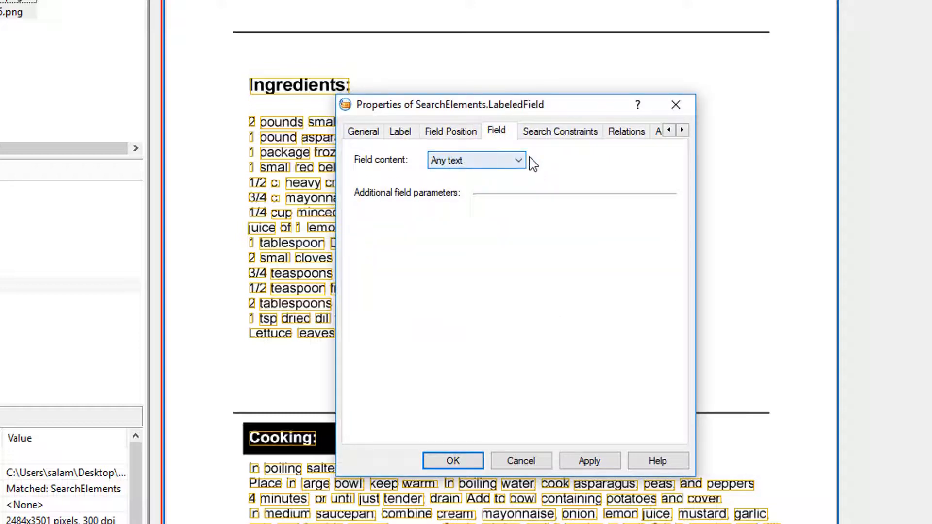
pyautogui.click(520, 160)
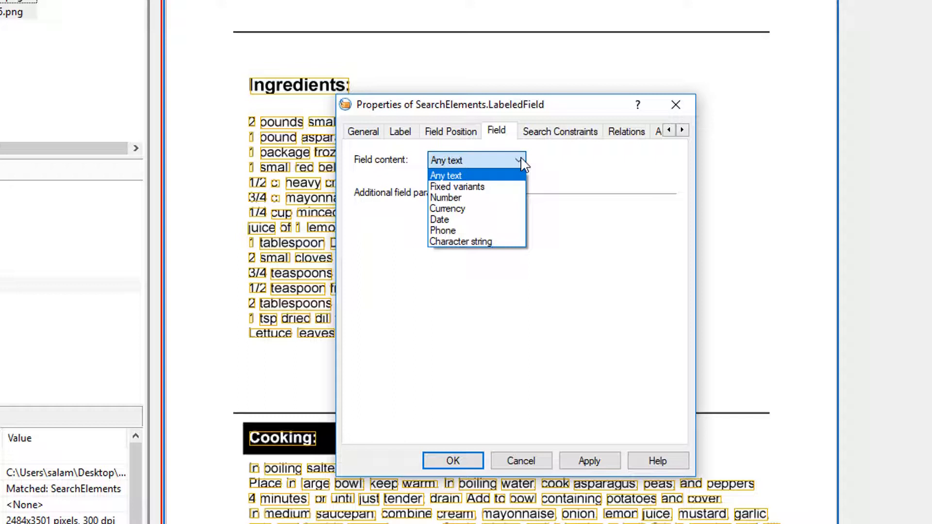
pyautogui.click(504, 241)
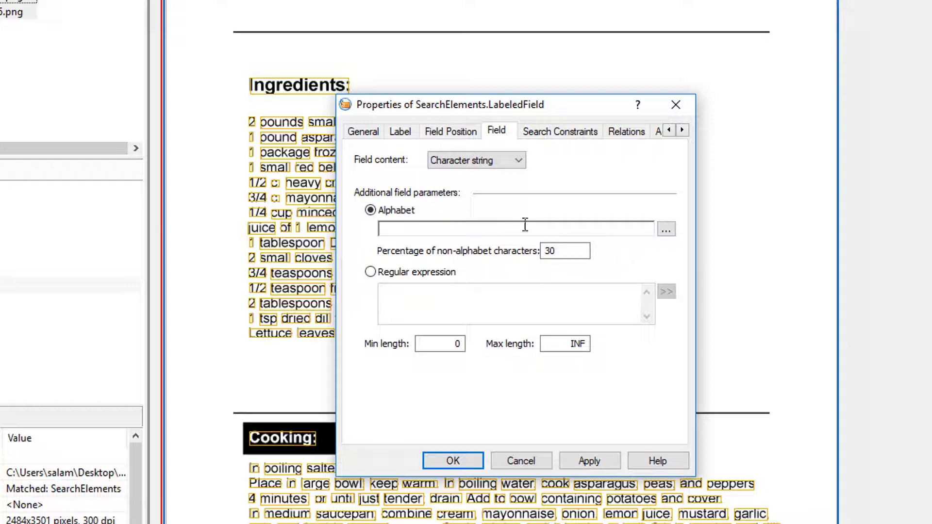
pyautogui.click(667, 230)
pyautogui.moveTo(680, 217); pyautogui.dragTo(601, 279)
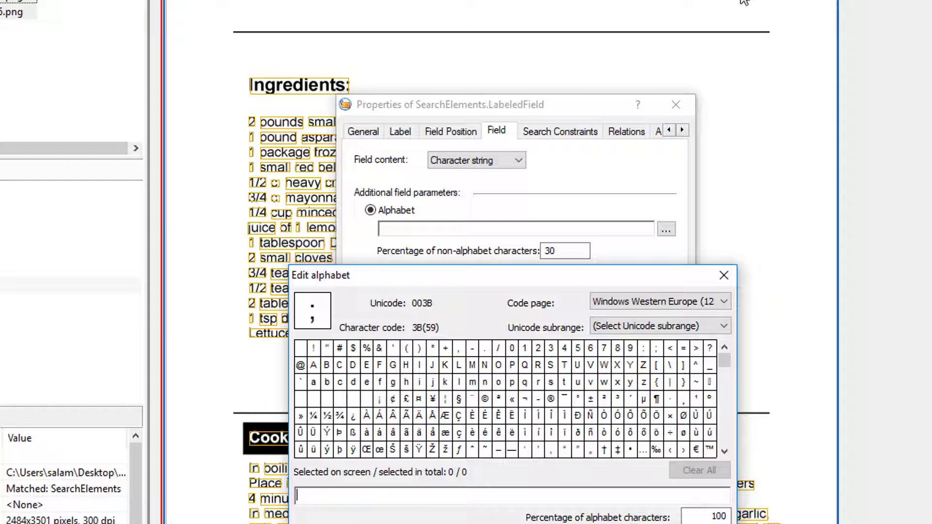
pyautogui.moveTo(512, 348); pyautogui.dragTo(631, 356)
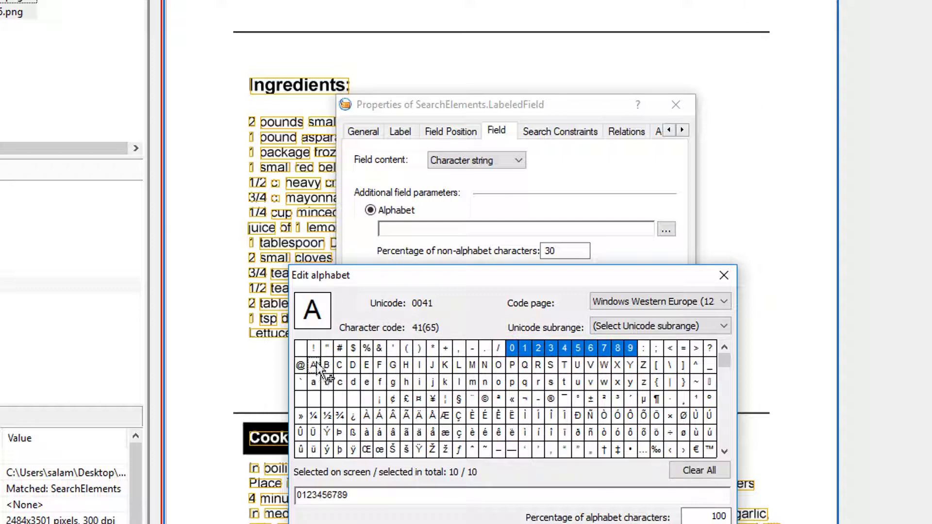
pyautogui.moveTo(316, 366); pyautogui.dragTo(644, 367)
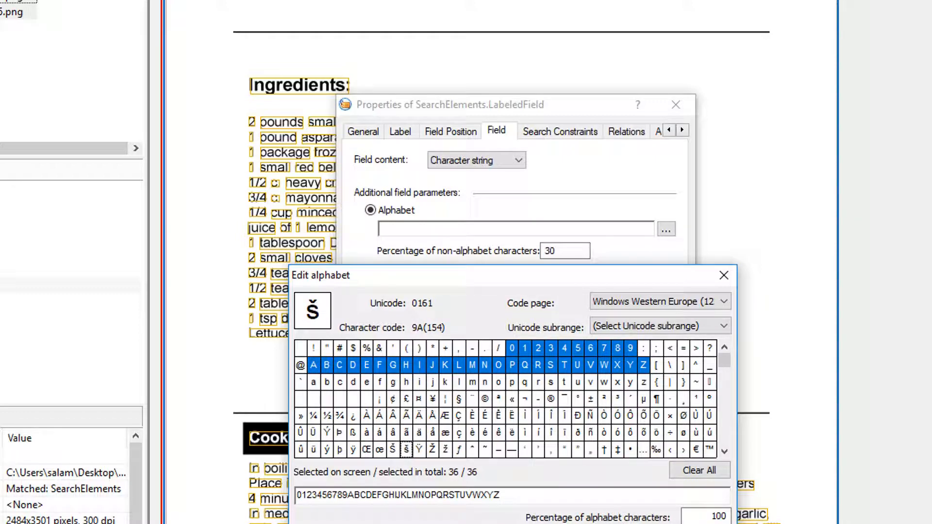
pyautogui.press('Return')
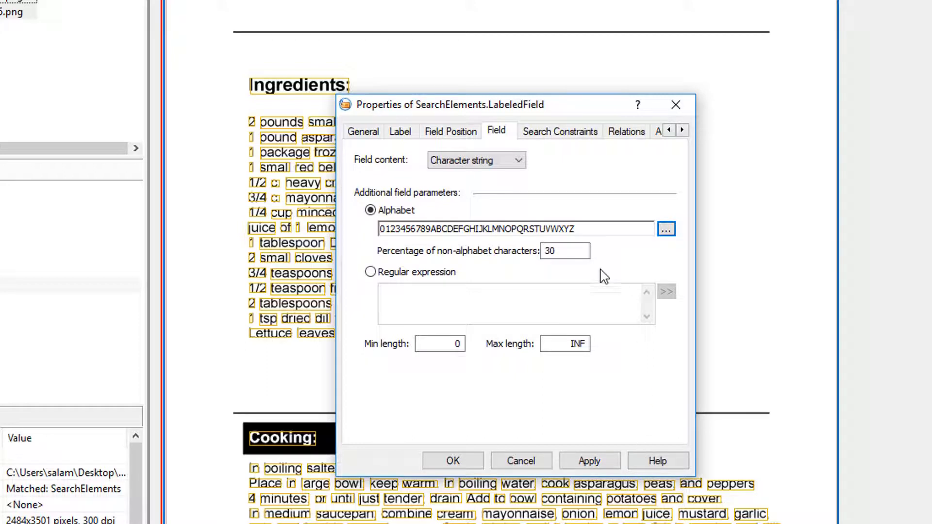
# Set the RecipeNumber field's percentage of non-alphabet characters to 20 and save the element's properties.
pyautogui.doubleClick(576, 252)
pyautogui.write('20')
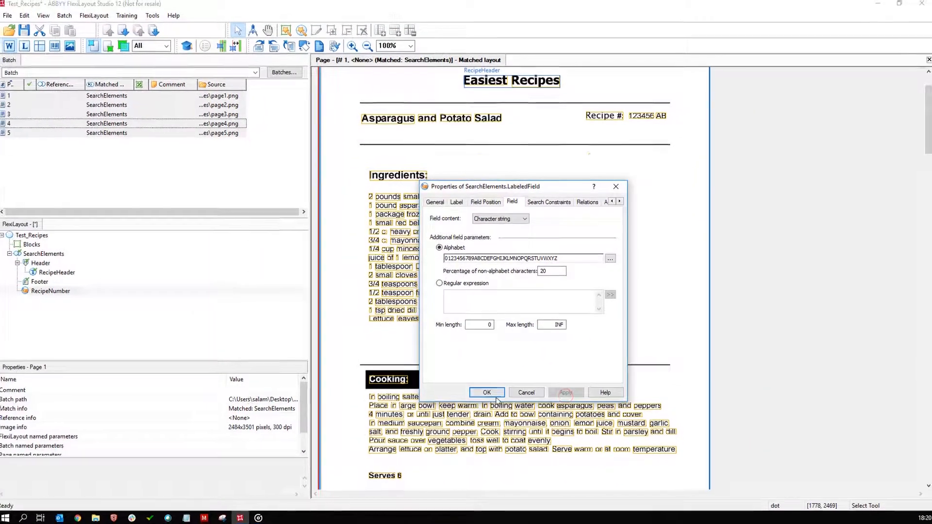
pyautogui.click(457, 452)
# Match the FlexiLayout with the RecipeNumber element against all five pages in the batch.
pyautogui.click(209, 186)
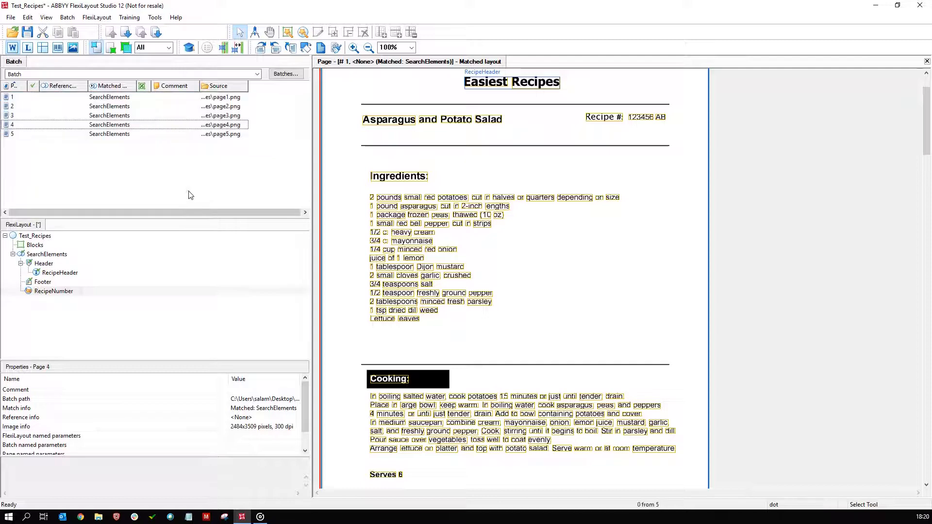
pyautogui.hotkey('ctrl', 'a')
pyautogui.rightClick(204, 125)
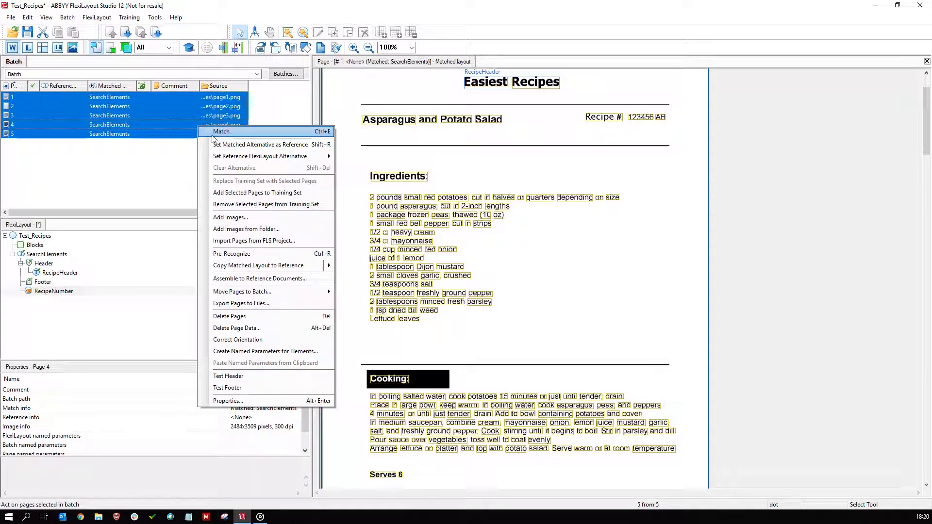
pyautogui.click(212, 131)
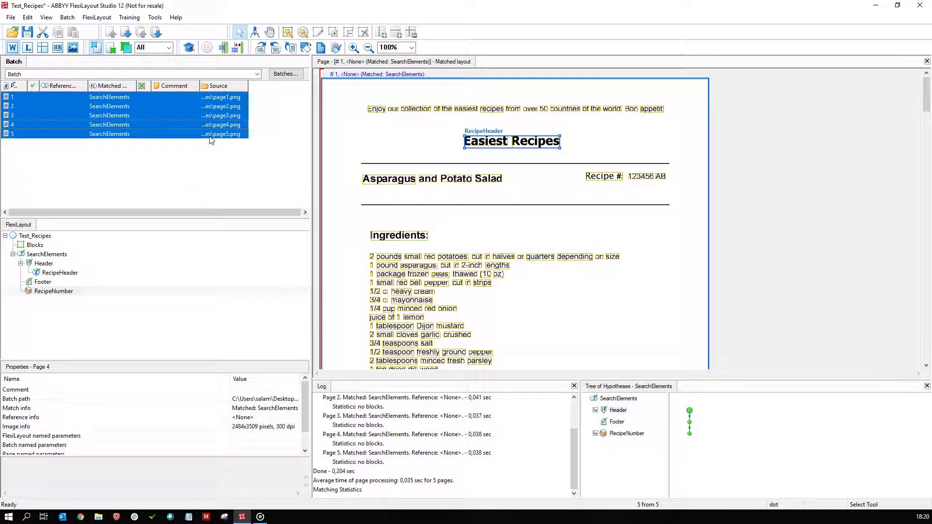
# Examine where the RecipeNumber label and field were detected across the matched pages.
pyautogui.click(57, 293)
pyautogui.click(57, 294)
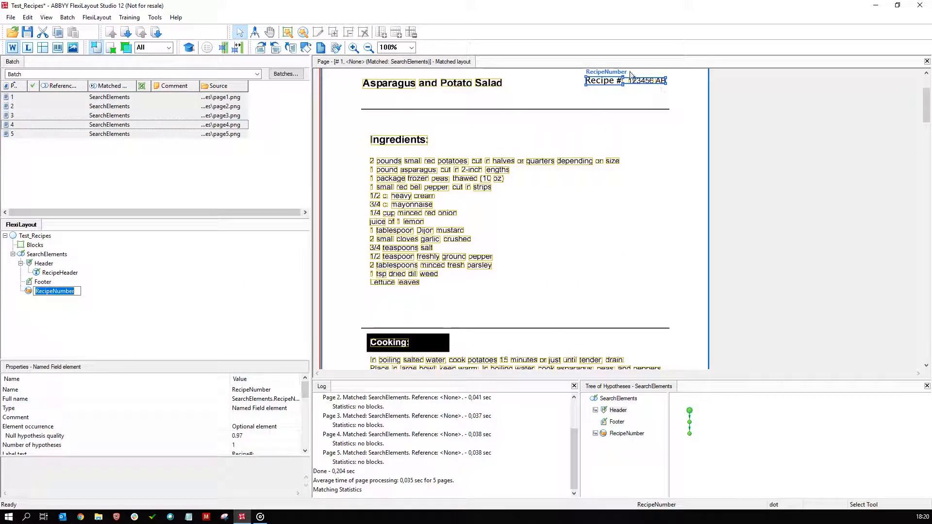
pyautogui.scroll(-8, 654, 237)
pyautogui.scroll(-2, 616, 239)
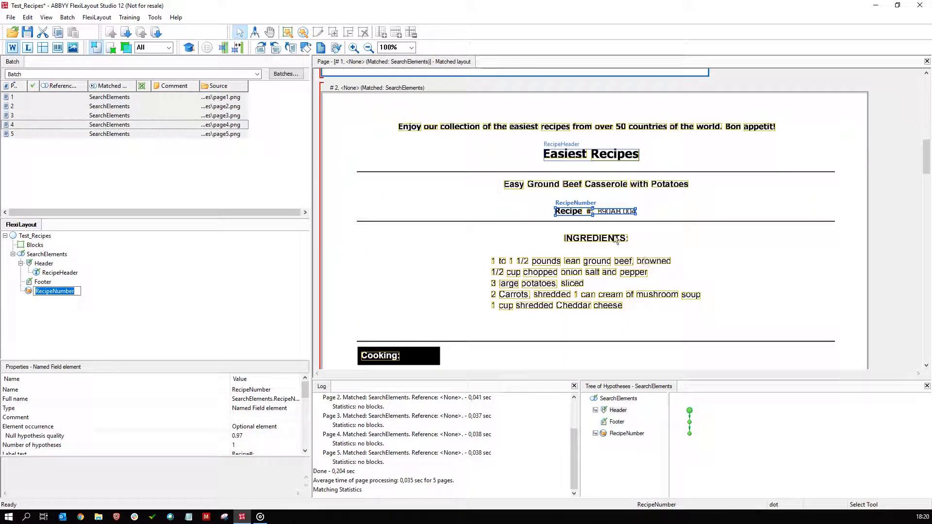
pyautogui.scroll(-5, 616, 239)
pyautogui.scroll(-5, 444, 242)
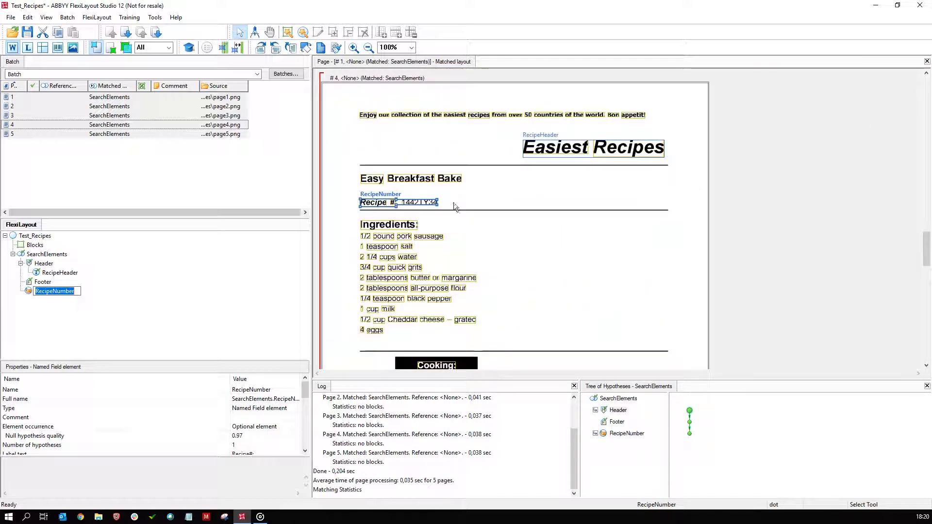
pyautogui.scroll(-5, 437, 204)
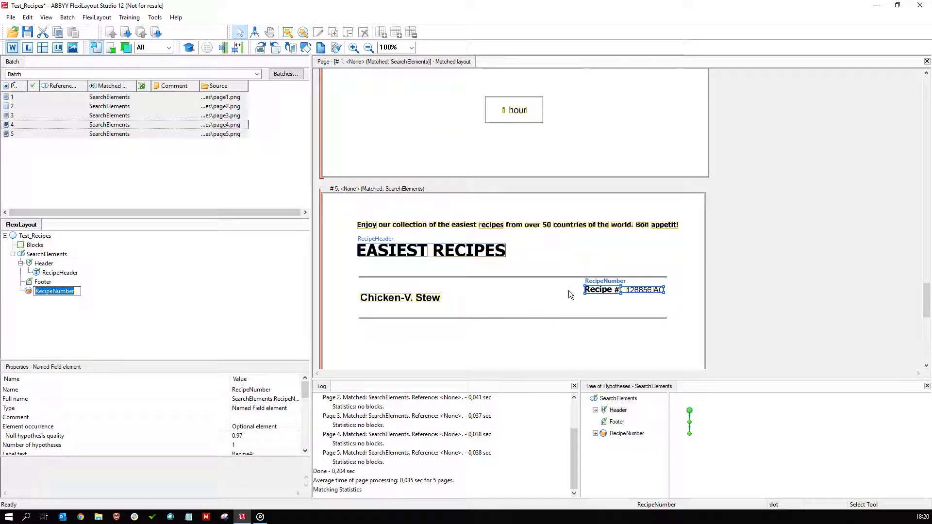
pyautogui.scroll(-4, 638, 299)
pyautogui.scroll(1, 634, 294)
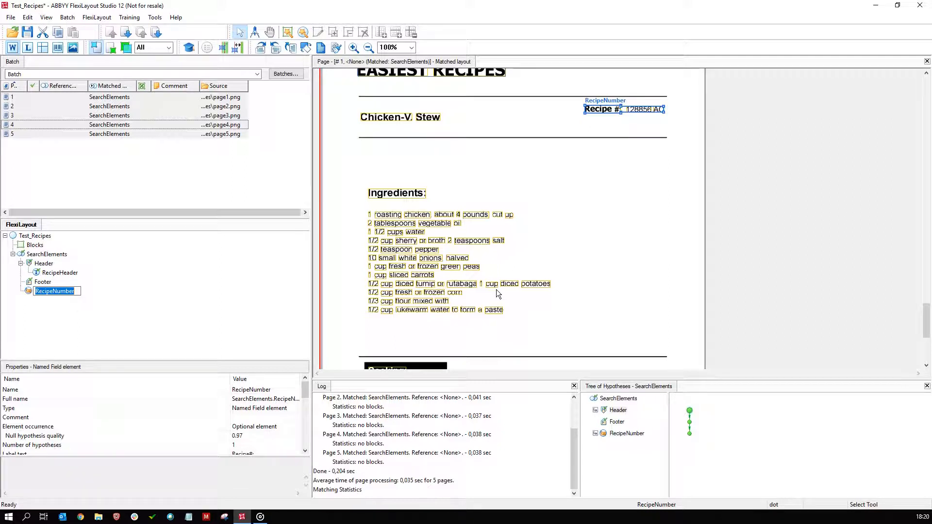
pyautogui.click(233, 308)
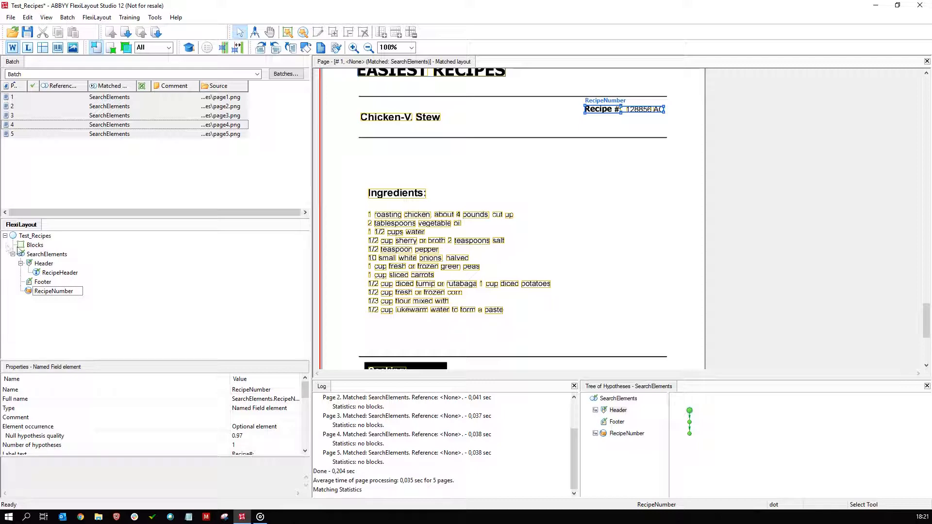
# Add a required Group element named RecipeContents to SearchElements.
pyautogui.click(39, 256)
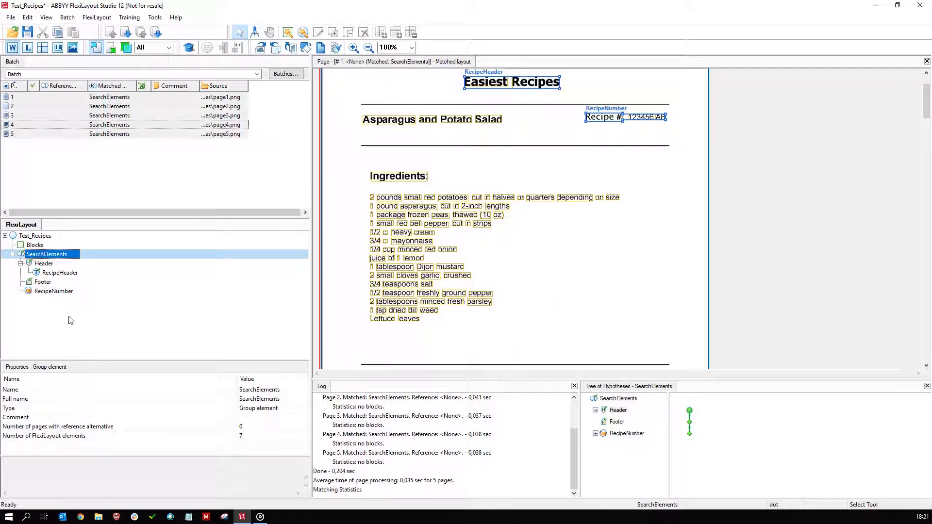
pyautogui.rightClick(55, 315)
pyautogui.moveTo(81, 323)
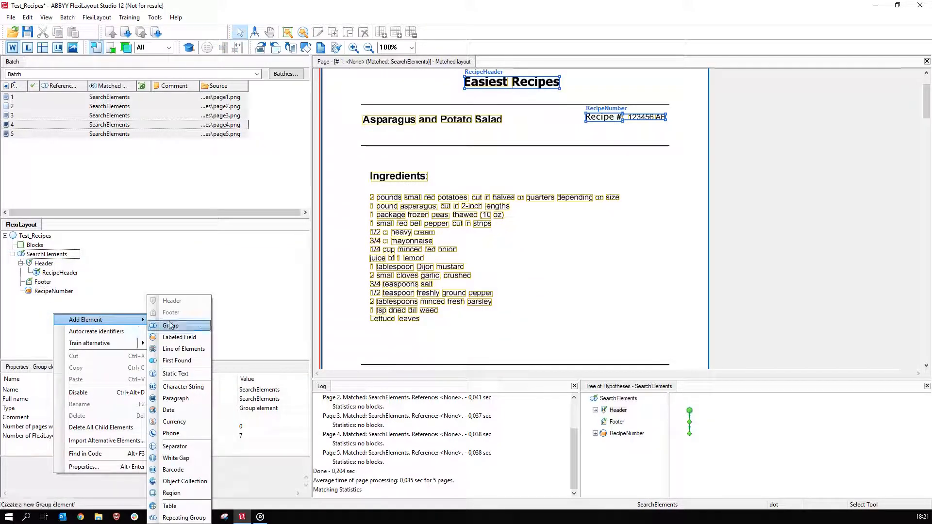
pyautogui.click(195, 330)
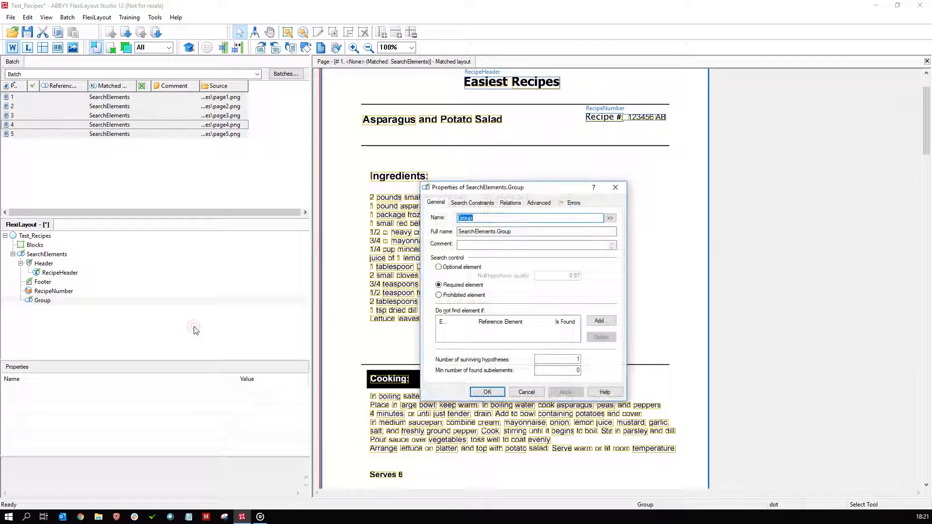
pyautogui.write('RecipeContents')
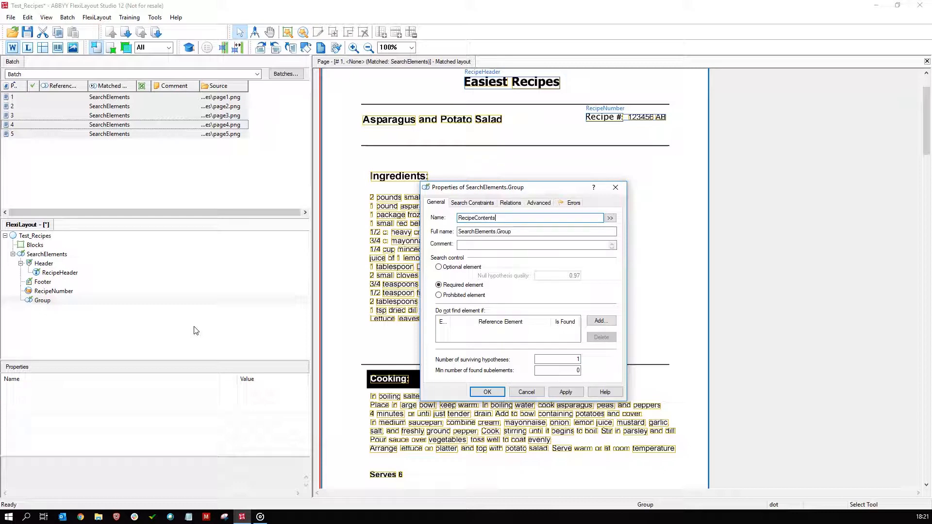
pyautogui.press('Return')
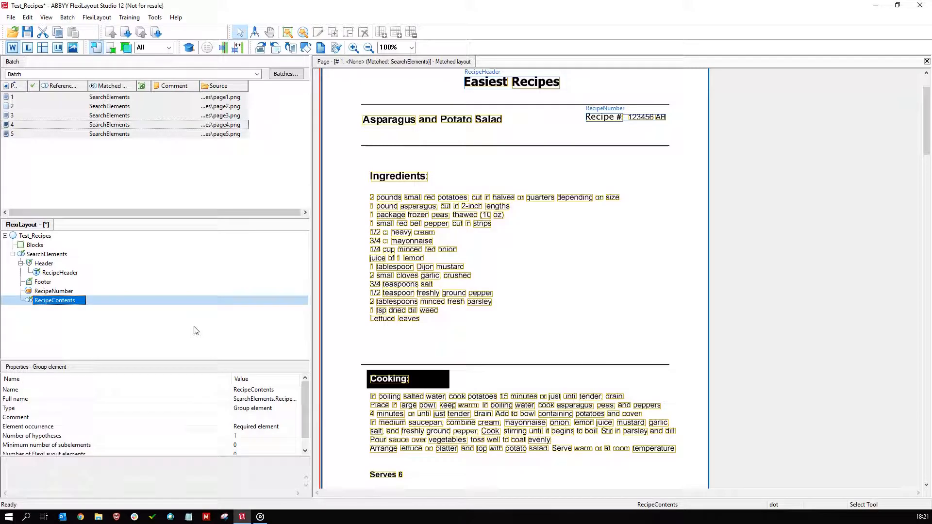
# Add a Static Text element named Ingredientsheader to the RecipeContents group with the search text "Ingredients:" and save its properties.
pyautogui.rightClick(69, 309)
pyautogui.moveTo(92, 314)
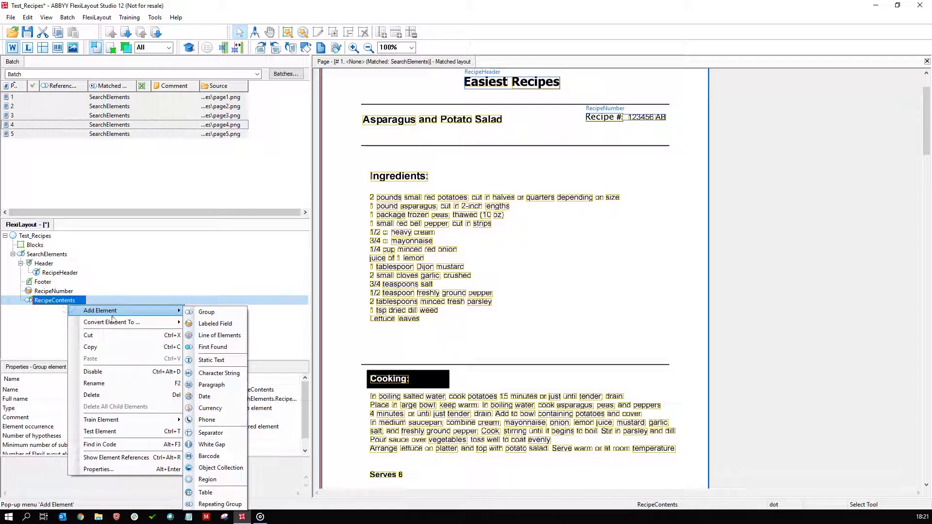
pyautogui.click(221, 360)
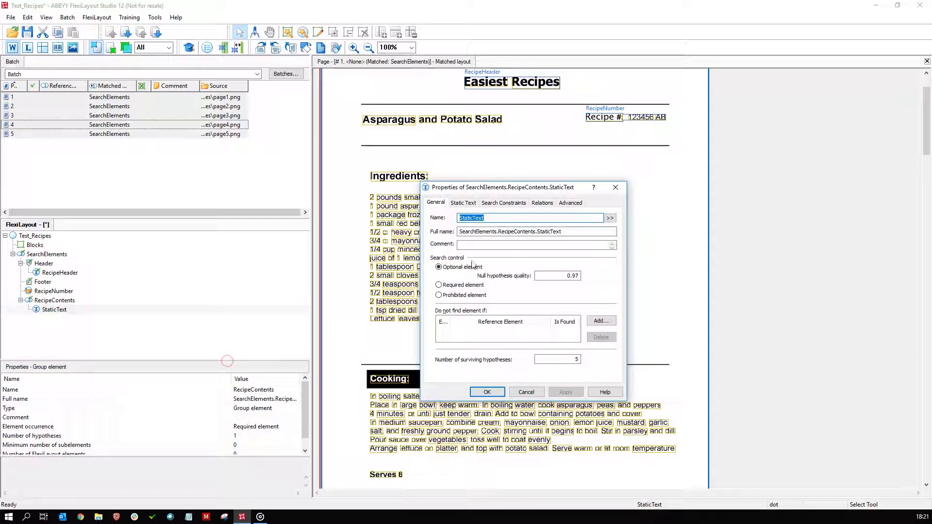
pyautogui.write('Ingredientsheader')
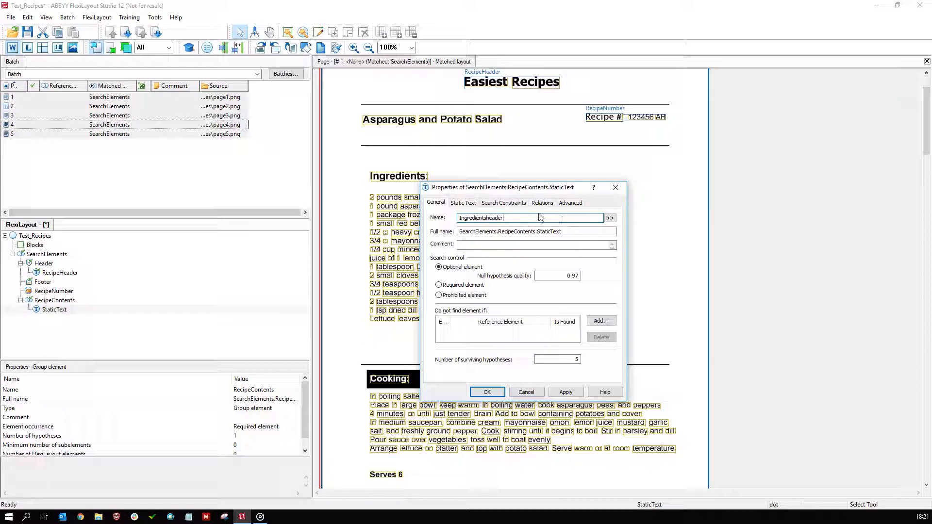
pyautogui.click(468, 205)
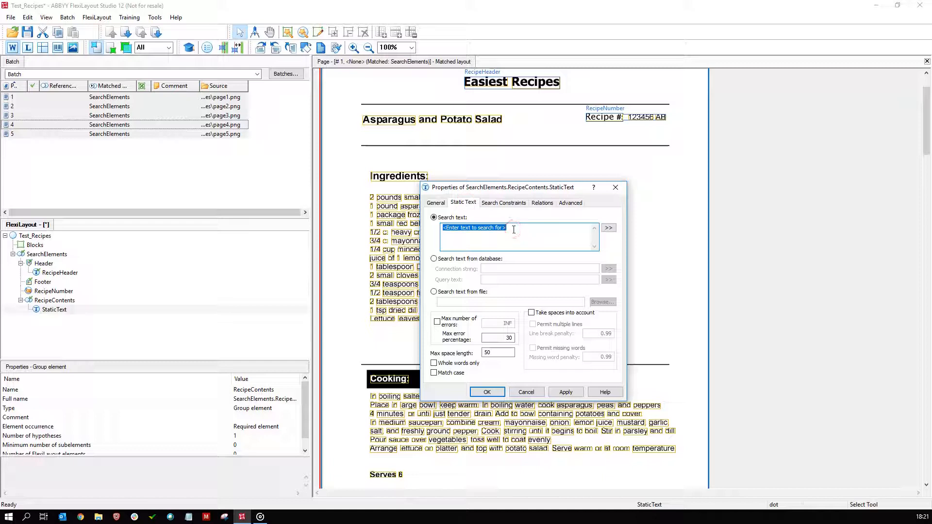
pyautogui.write('Ingredients:')
pyautogui.click(565, 392)
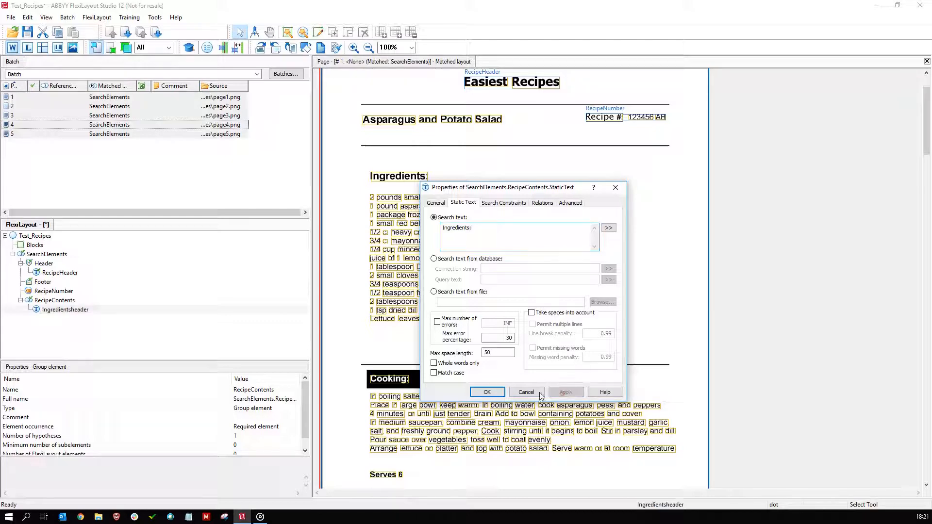
pyautogui.click(487, 393)
# Add a Separator element with horizontal orientation to the RecipeContents group beneath Ingredientsheader.
pyautogui.rightClick(84, 330)
pyautogui.moveTo(87, 333)
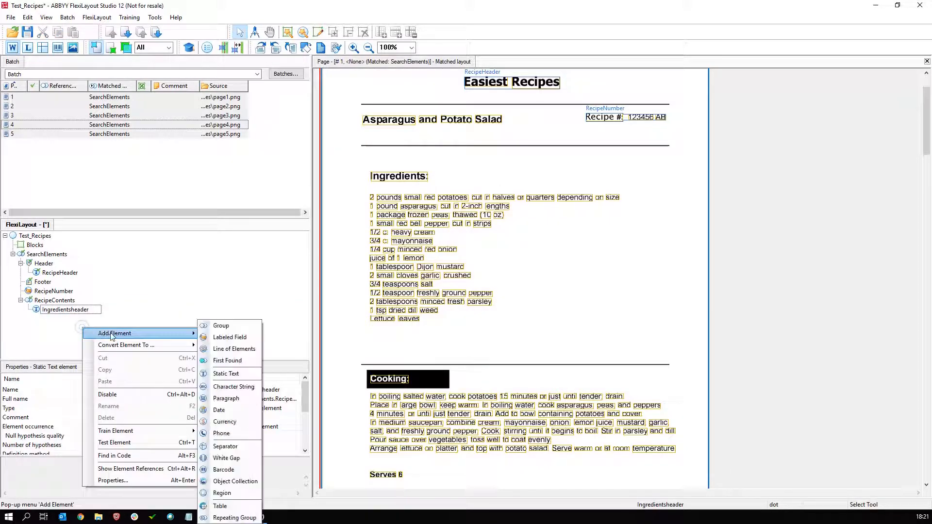
pyautogui.click(246, 451)
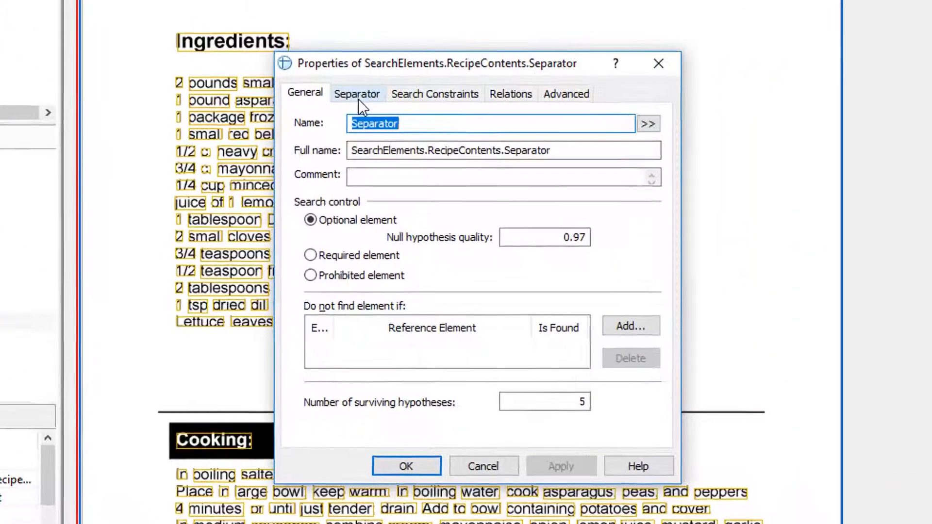
pyautogui.click(358, 99)
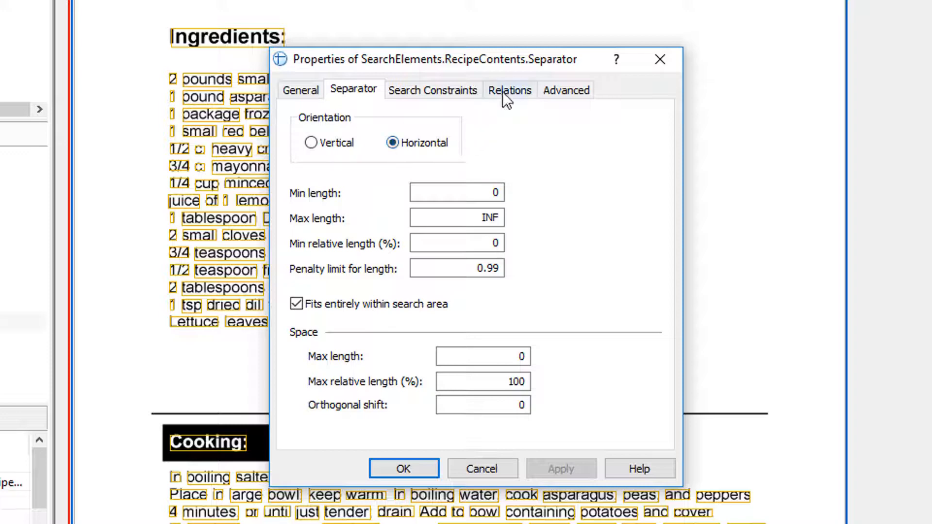
# Add a relation placing the Separator below the whole Ingredientsheader element with offset 0 and save its properties.
pyautogui.click(534, 94)
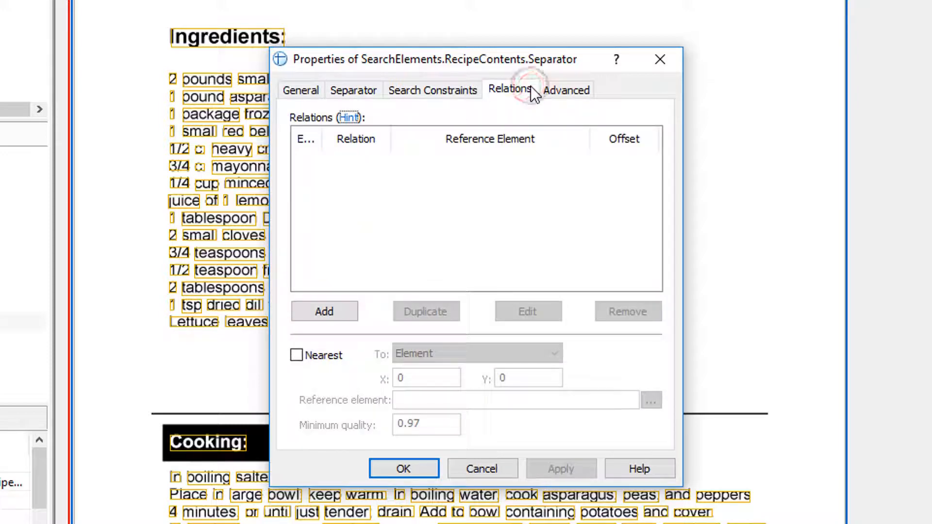
pyautogui.click(322, 312)
pyautogui.click(340, 249)
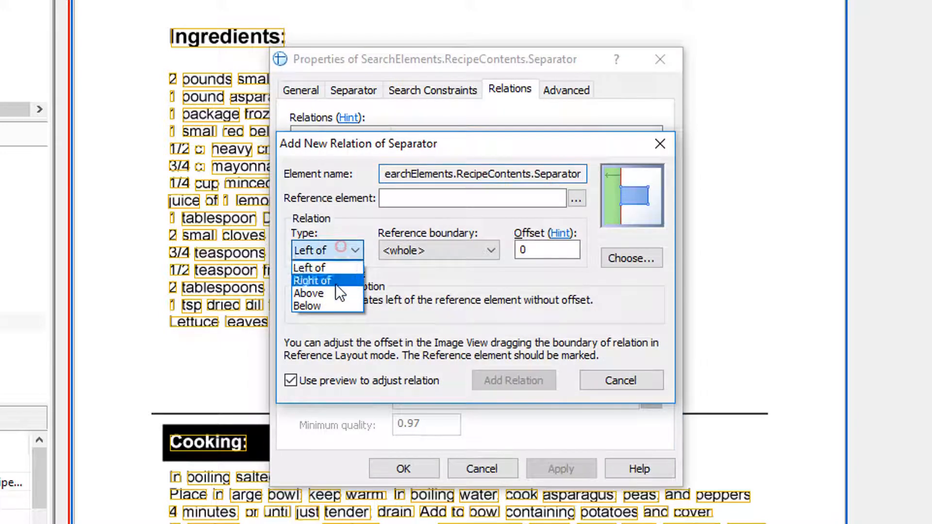
pyautogui.click(325, 305)
pyautogui.click(430, 253)
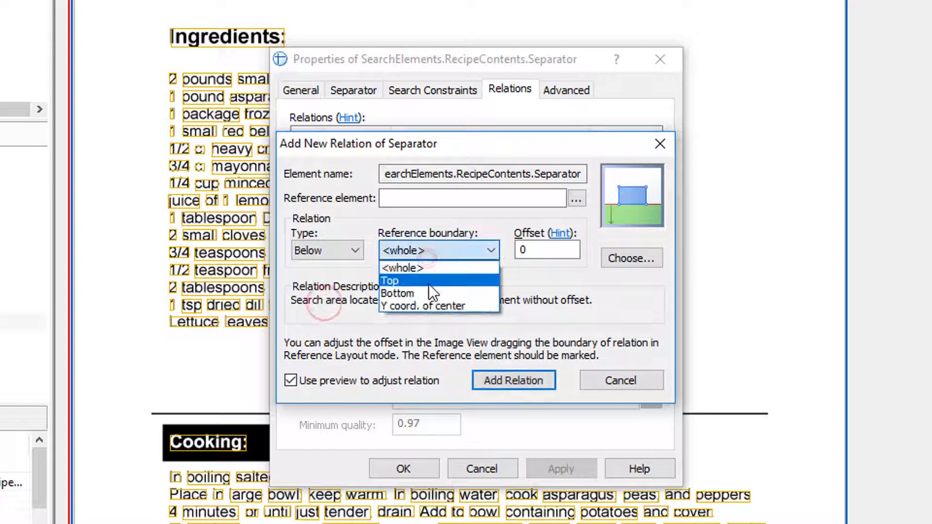
pyautogui.click(431, 268)
pyautogui.click(575, 199)
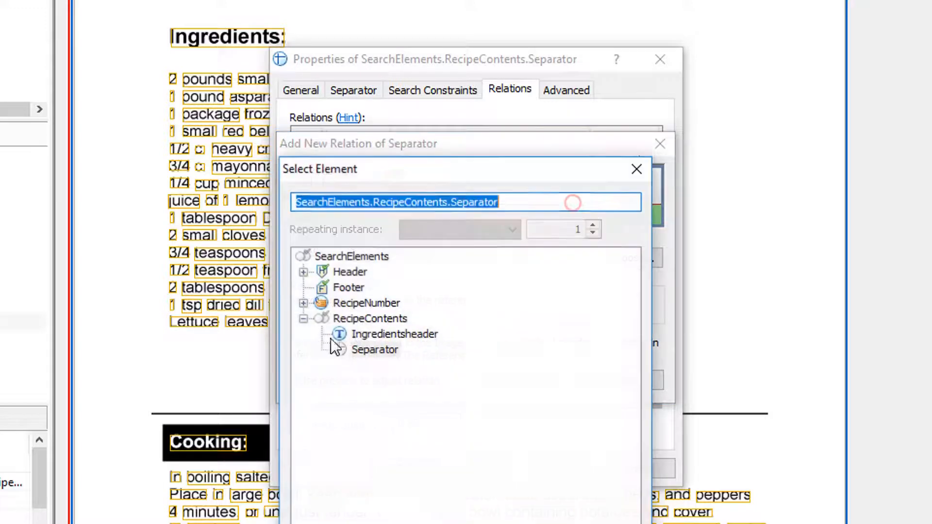
pyautogui.doubleClick(375, 335)
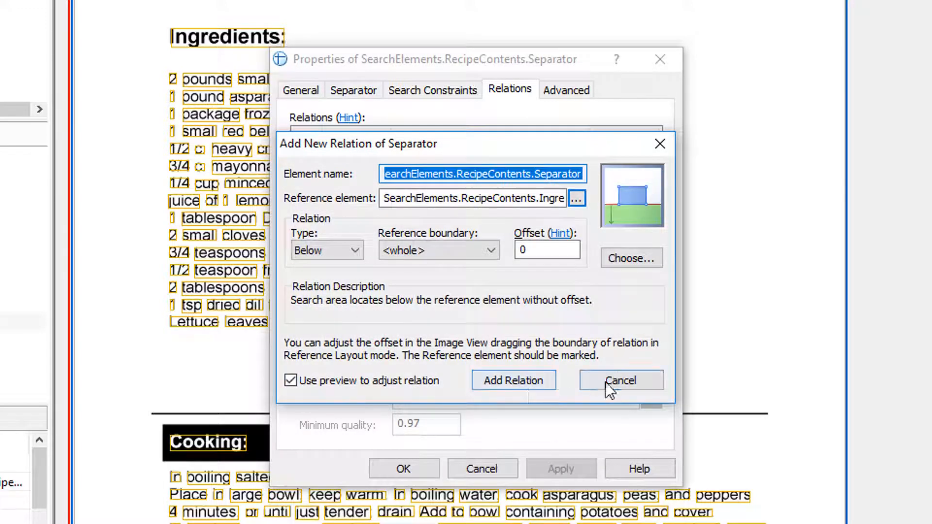
pyautogui.click(529, 376)
pyautogui.click(559, 474)
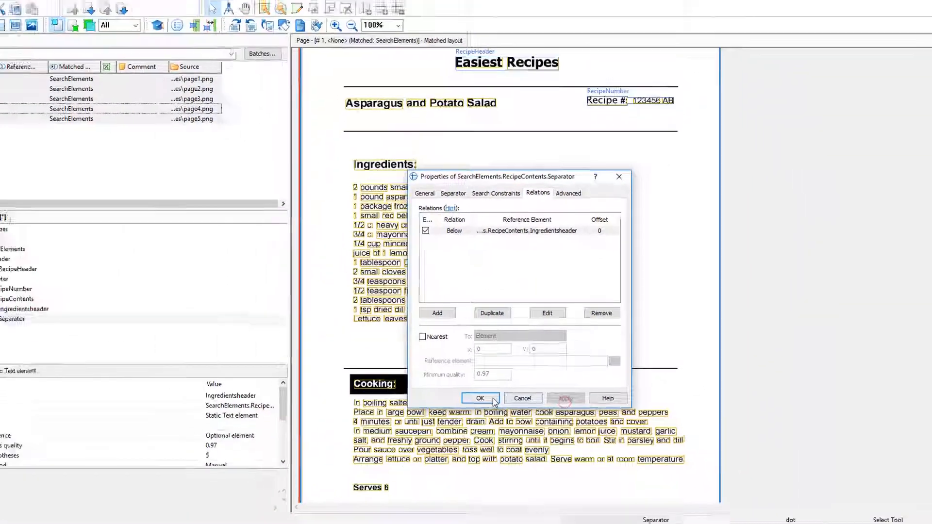
pyautogui.click(426, 468)
# Match the FlexiLayout against all five pages and check where the Separator element is detected.
pyautogui.click(250, 167)
pyautogui.hotkey('ctrl', 'a')
pyautogui.hotkey('ctrl', 'm')
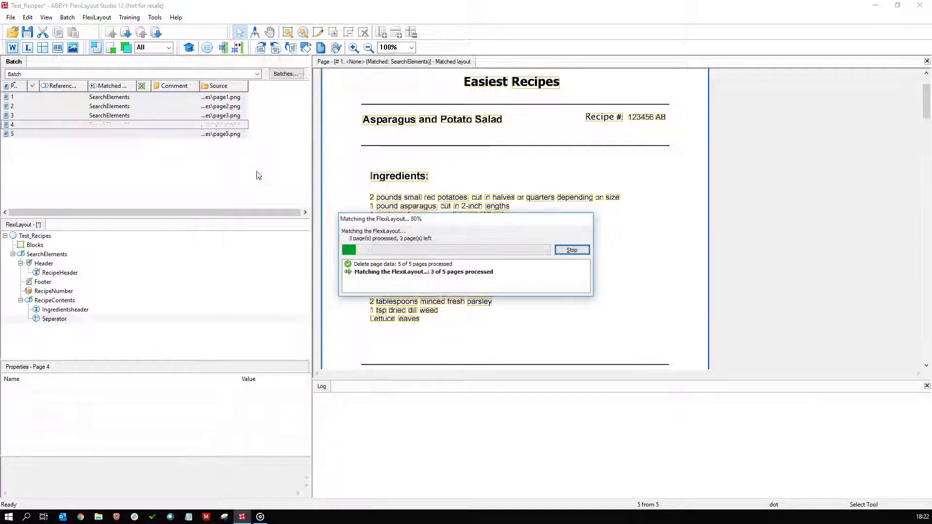
pyautogui.scroll(-5, 561, 182)
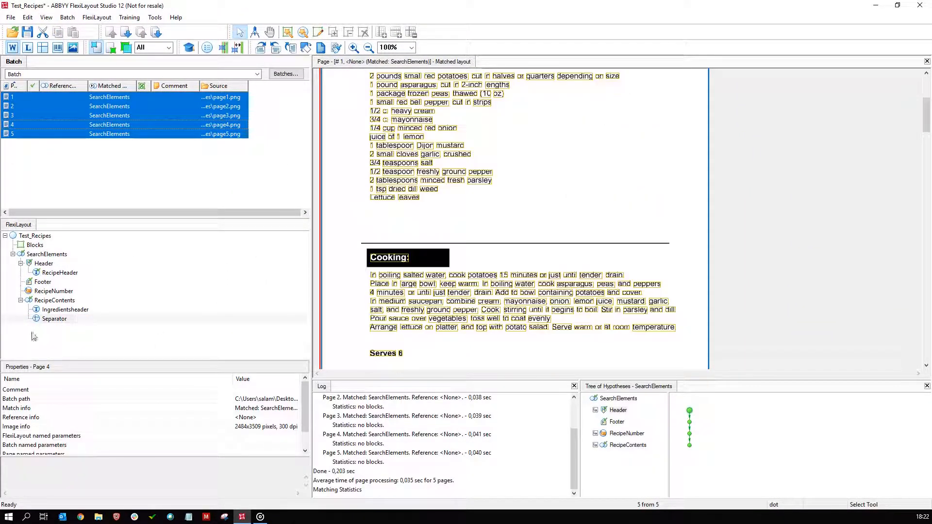
pyautogui.click(55, 321)
pyautogui.scroll(1, 519, 111)
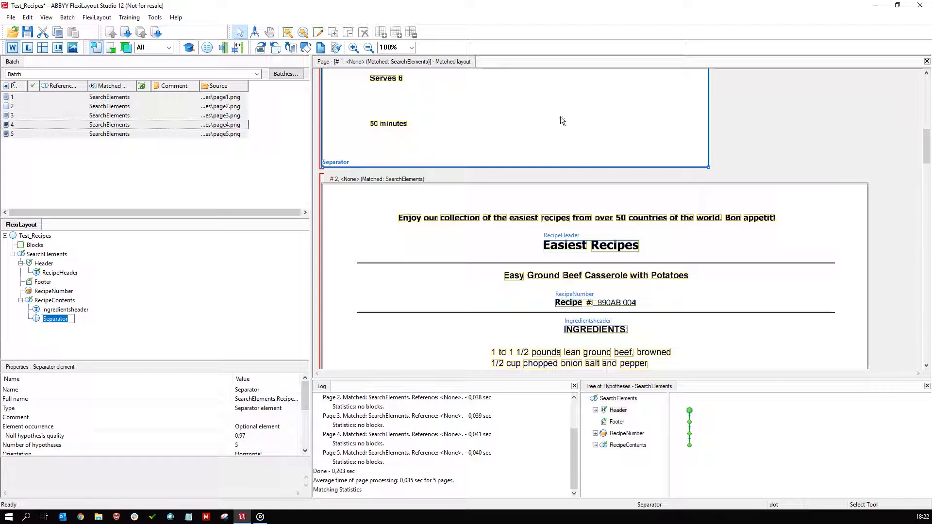
pyautogui.scroll(-6, 690, 177)
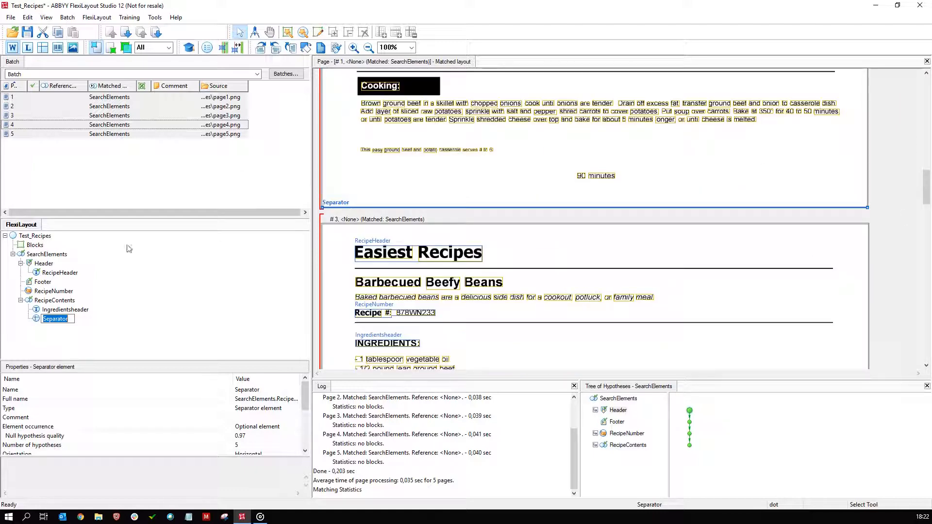
# Set the Separator element to be nearest to the Ingredientsheader element and save its properties.
pyautogui.doubleClick(36, 319)
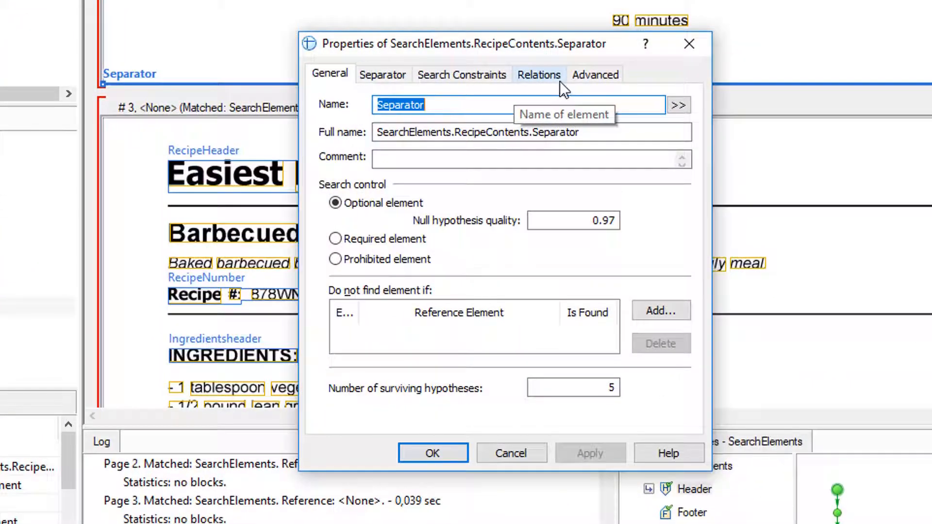
pyautogui.click(485, 78)
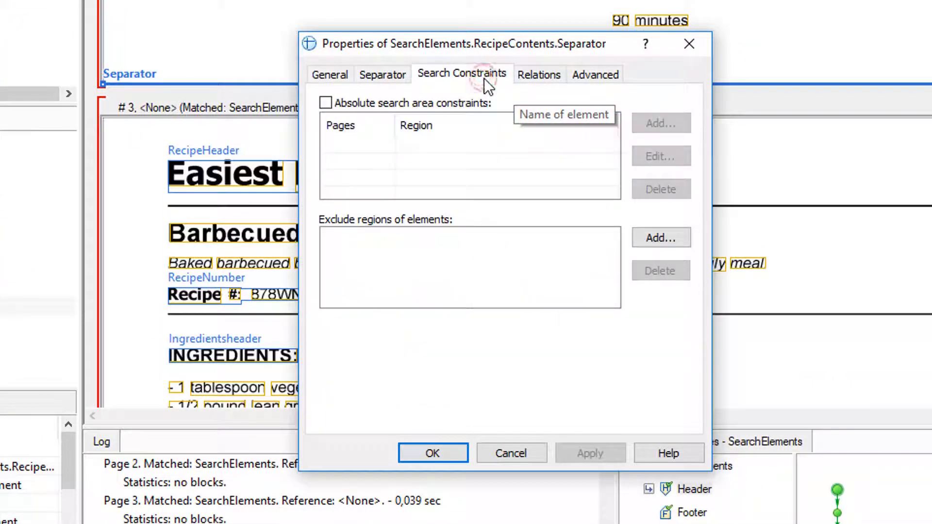
pyautogui.click(546, 78)
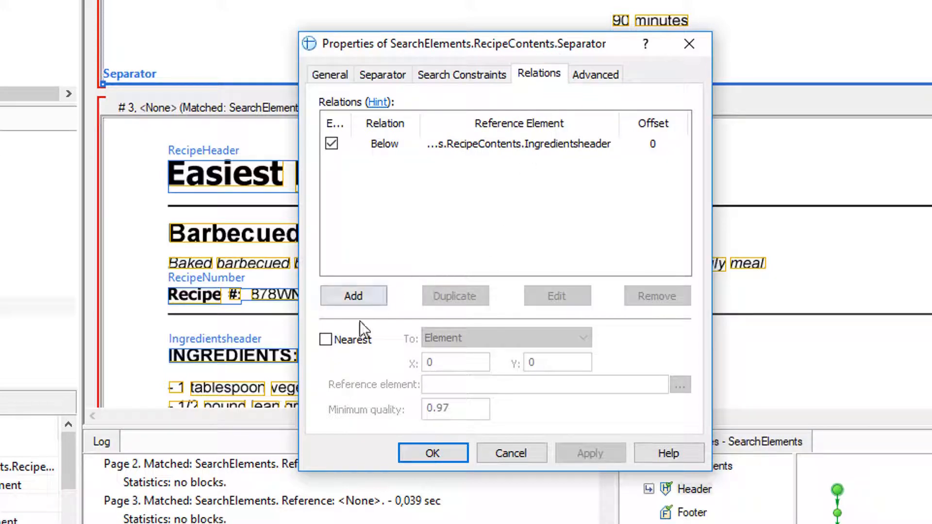
pyautogui.click(342, 340)
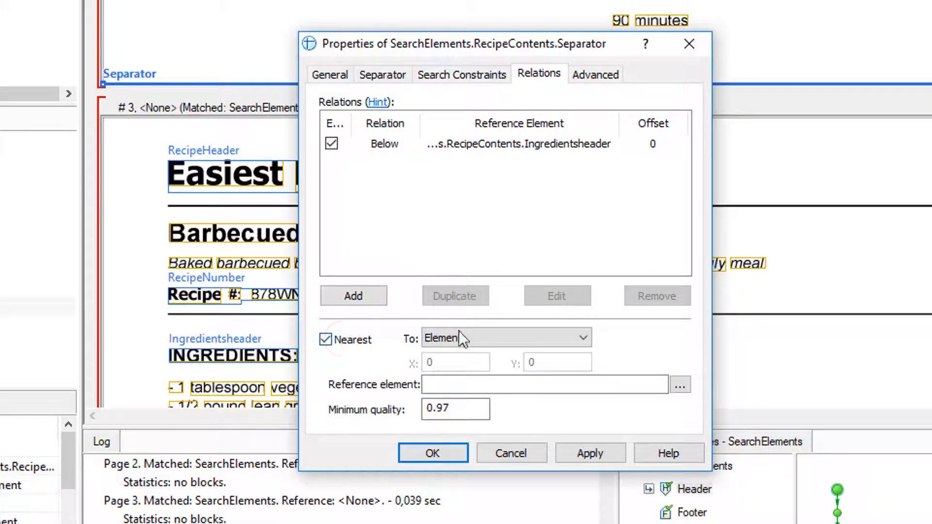
pyautogui.click(585, 338)
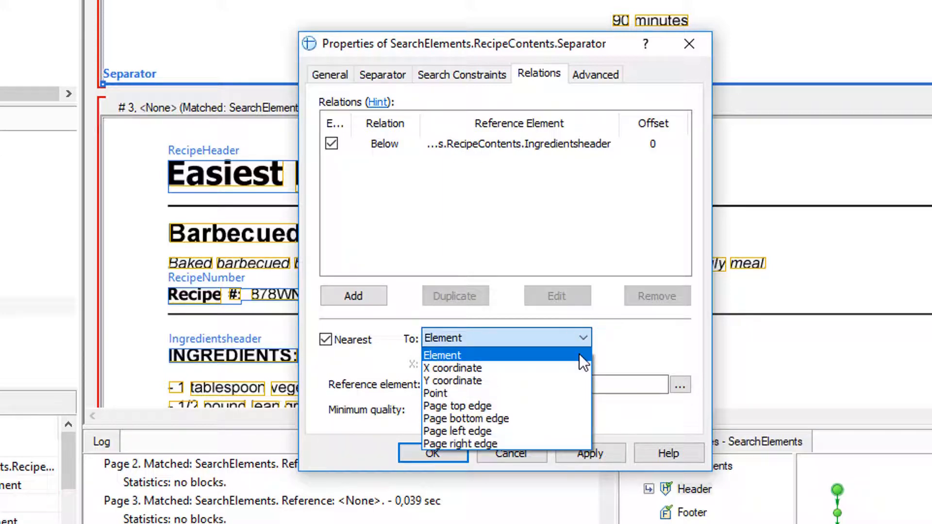
pyautogui.click(579, 354)
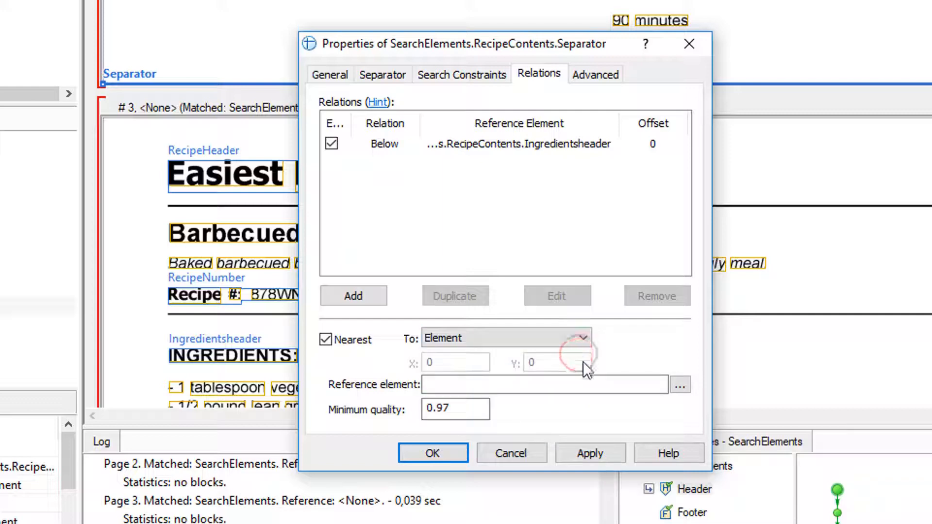
pyautogui.click(681, 386)
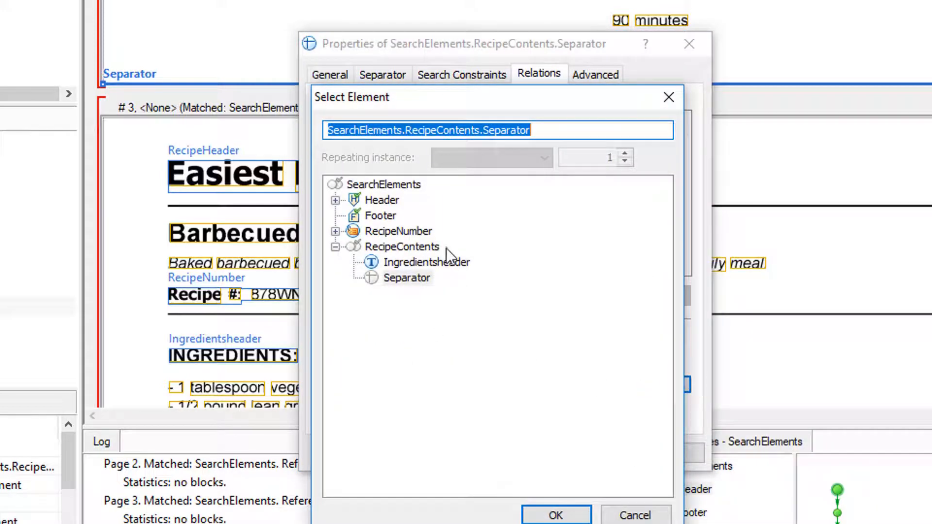
pyautogui.click(446, 264)
pyautogui.doubleClick(451, 269)
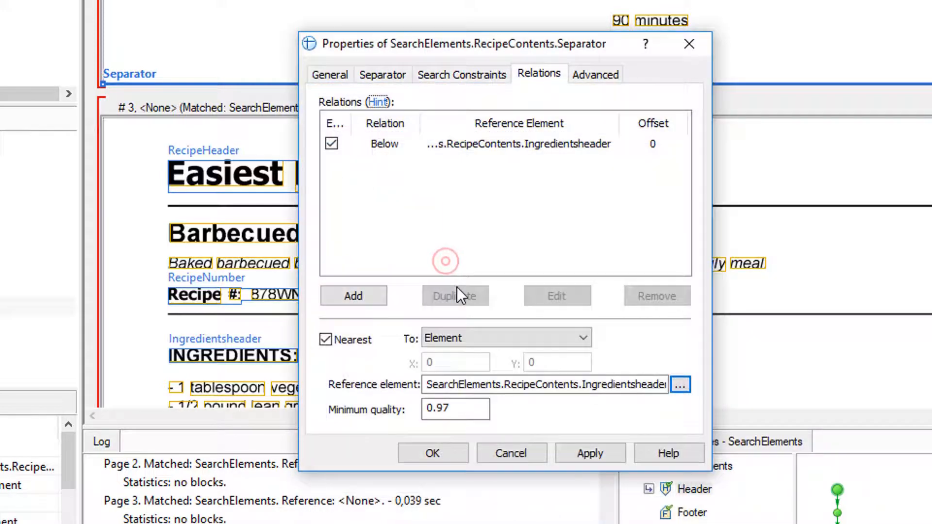
pyautogui.click(593, 452)
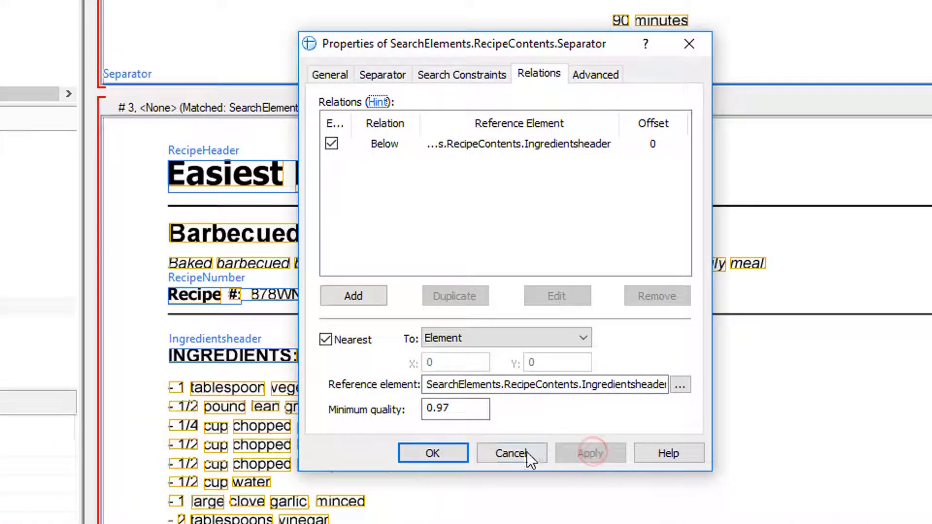
pyautogui.click(431, 454)
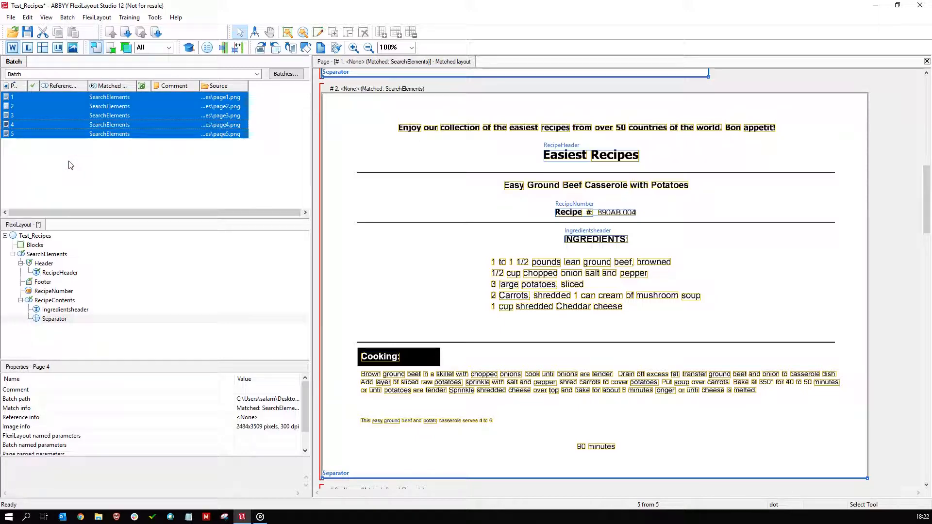
# Rematch all five pages and check the Separator's position relative to the ingredients and cooking sections.
pyautogui.scroll(-5, 660, 210)
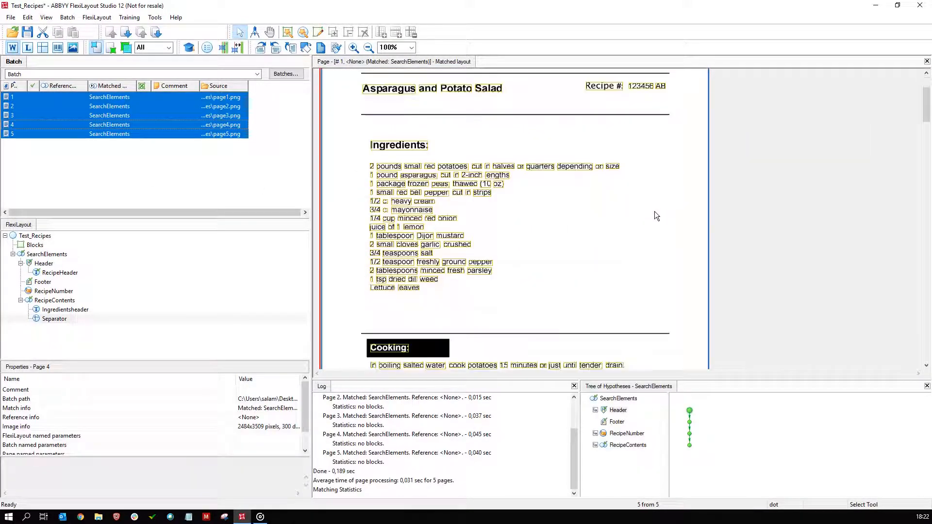
pyautogui.click(53, 319)
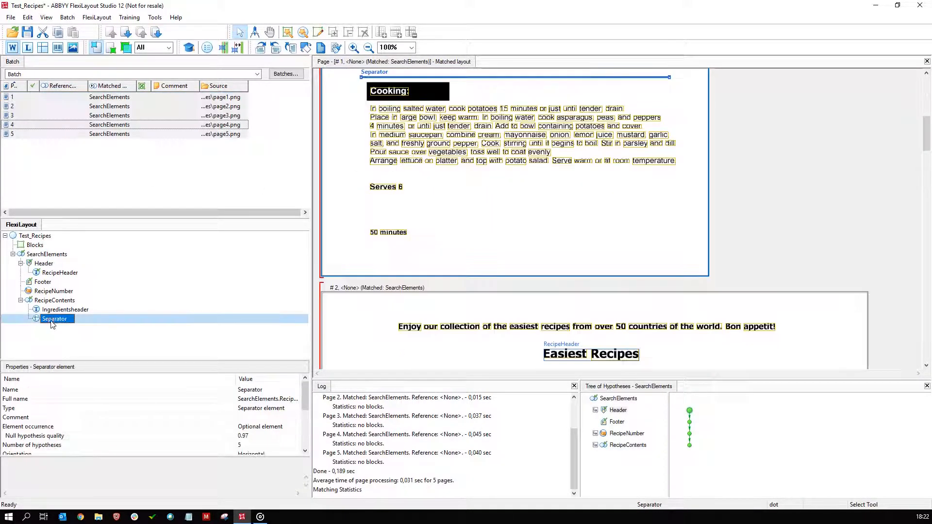
pyautogui.scroll(-15, 620, 161)
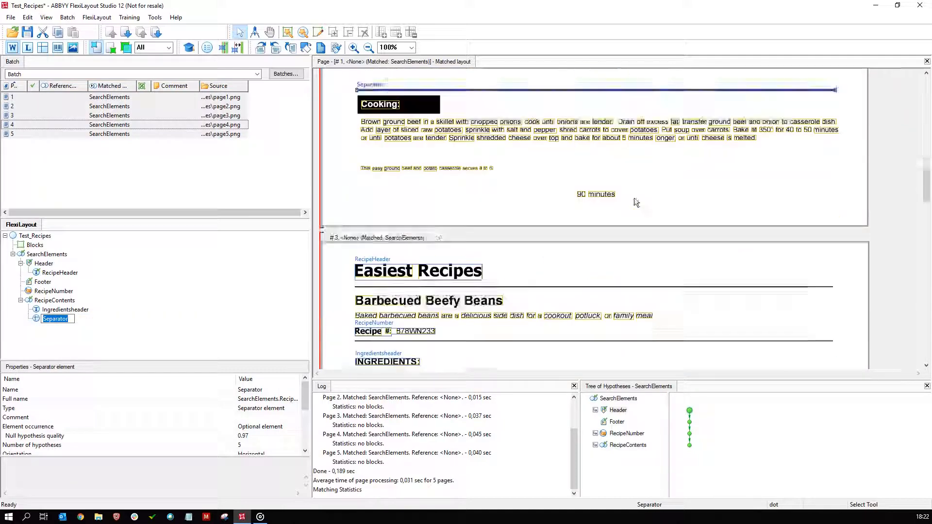
pyautogui.scroll(-15, 635, 203)
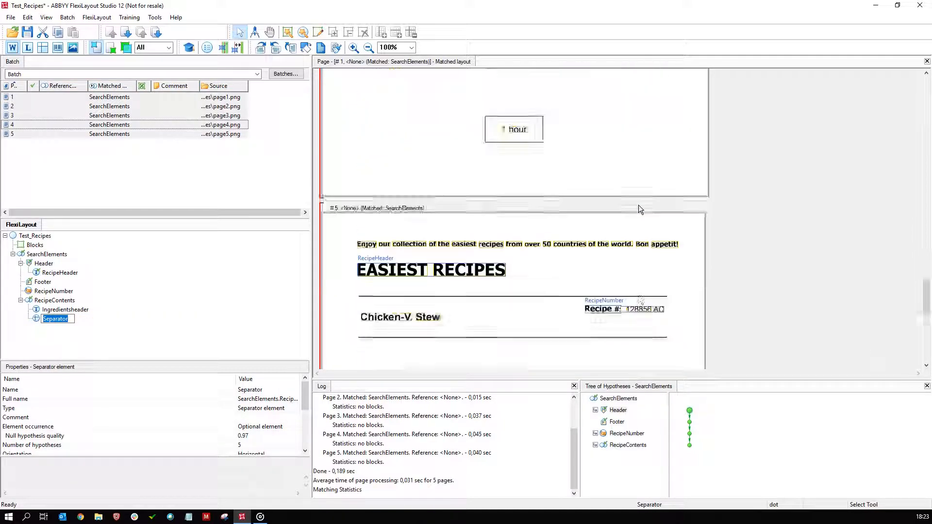
pyautogui.scroll(-10, 639, 204)
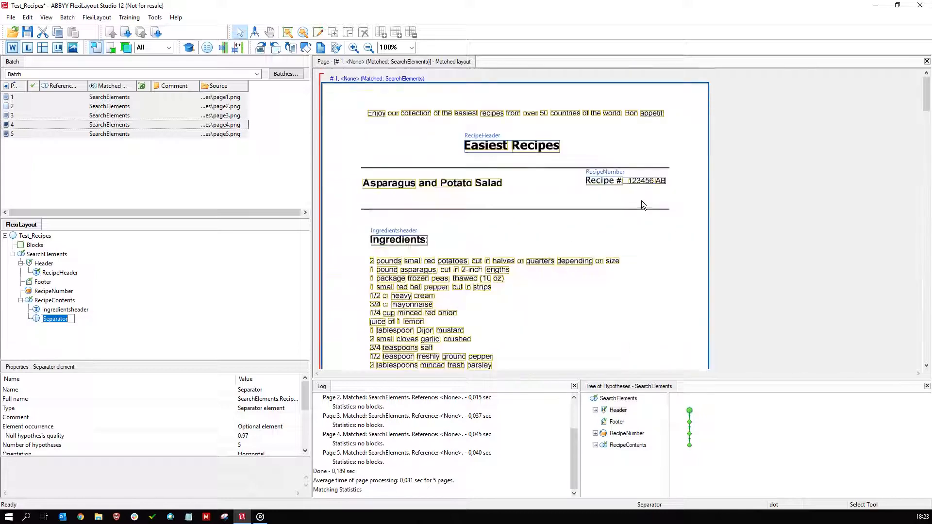
pyautogui.scroll(-2, 640, 199)
# Add a Paragraph element named Ingredients to the RecipeContents group after the Separator.
pyautogui.click(38, 334)
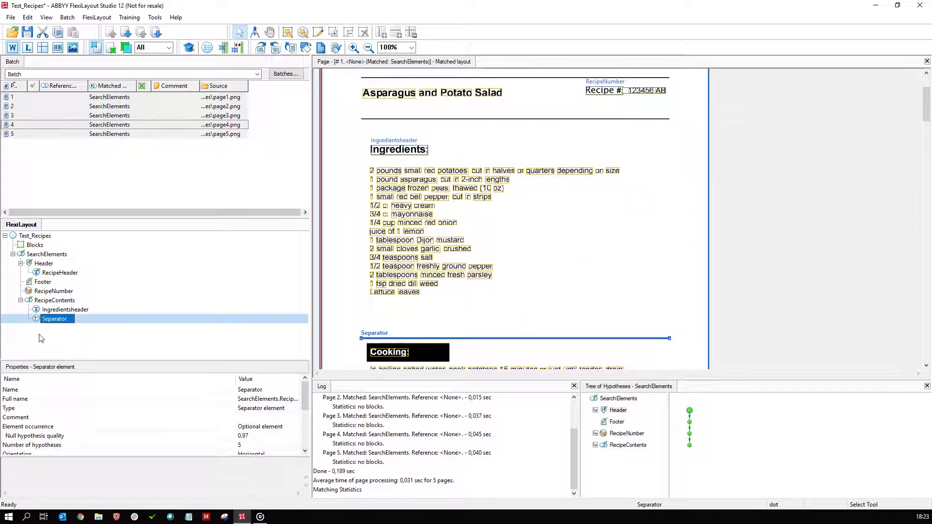
pyautogui.rightClick(45, 335)
pyautogui.moveTo(82, 338)
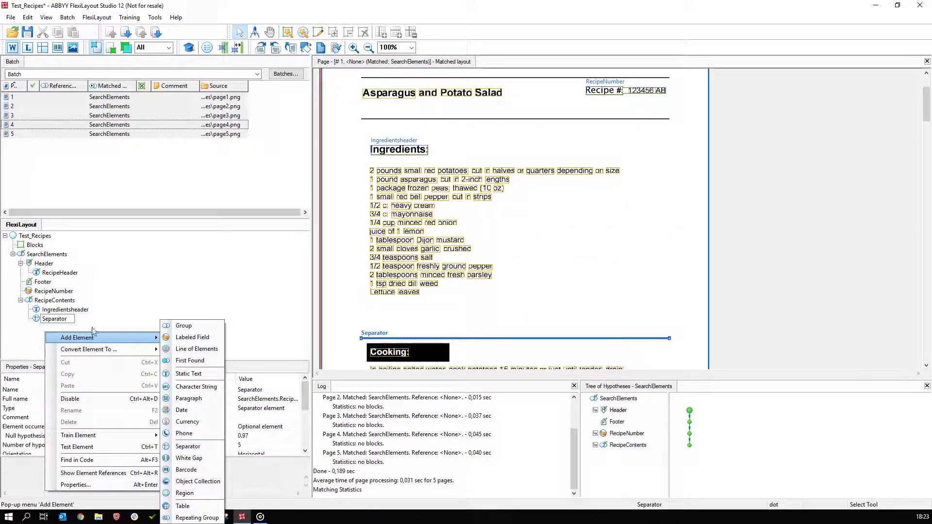
pyautogui.click(204, 399)
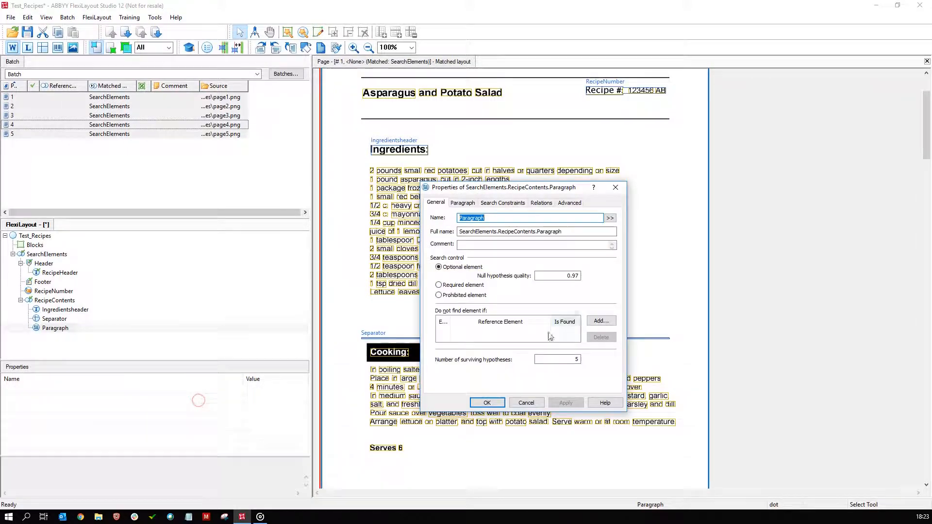
pyautogui.write('Ingredients')
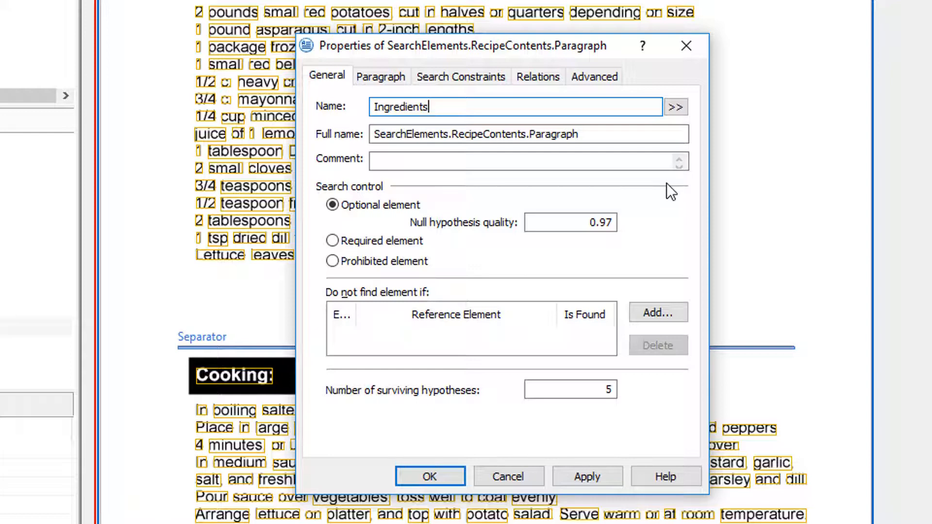
# Add a relation placing the Ingredients paragraph below the whole Ingredientsheader element with offset 0.
pyautogui.click(538, 77)
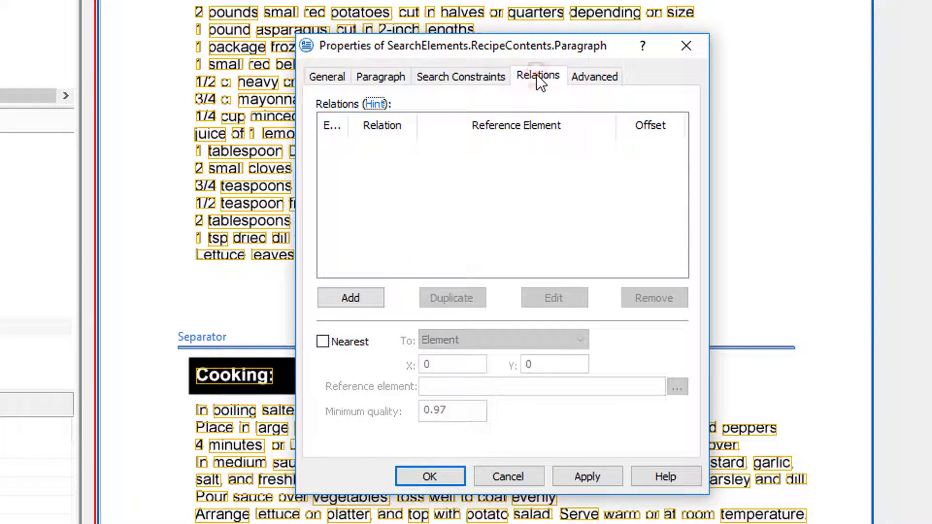
pyautogui.click(353, 302)
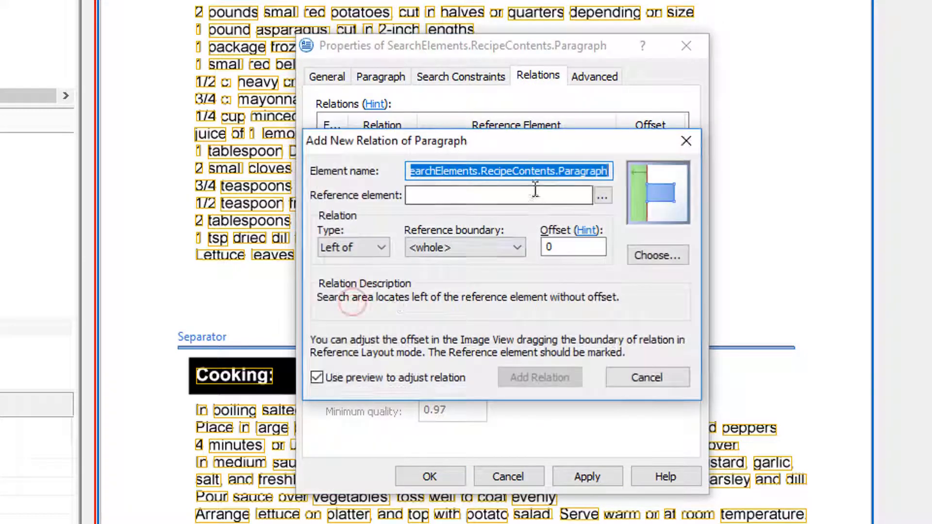
pyautogui.click(602, 195)
pyautogui.click(427, 336)
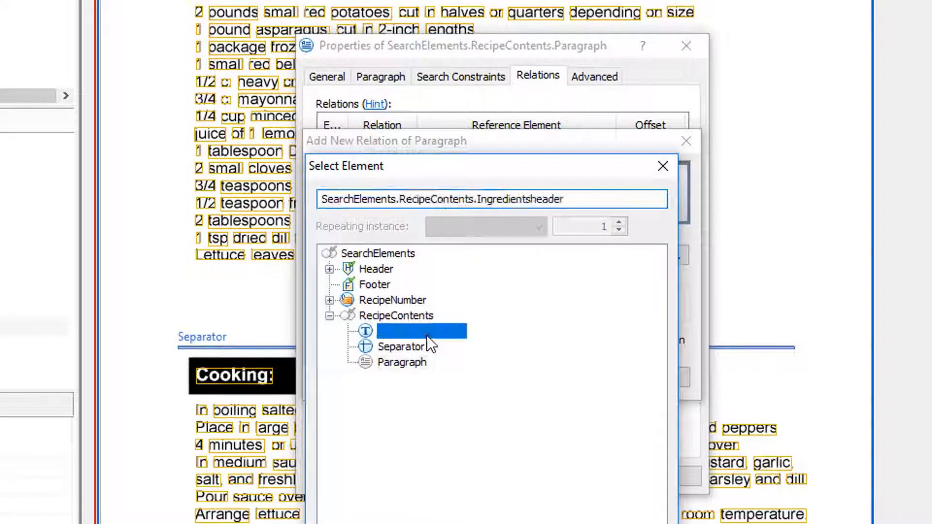
pyautogui.doubleClick(427, 336)
pyautogui.click(374, 248)
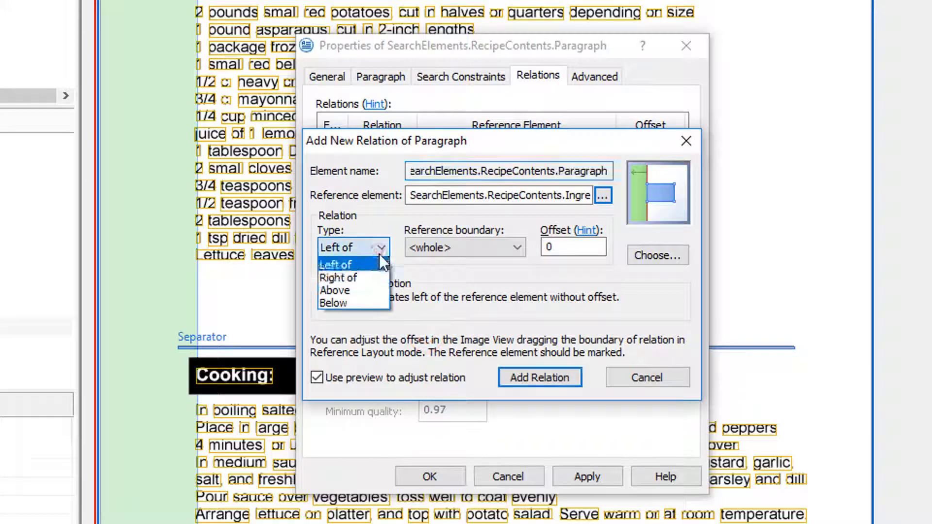
pyautogui.click(356, 304)
pyautogui.click(535, 383)
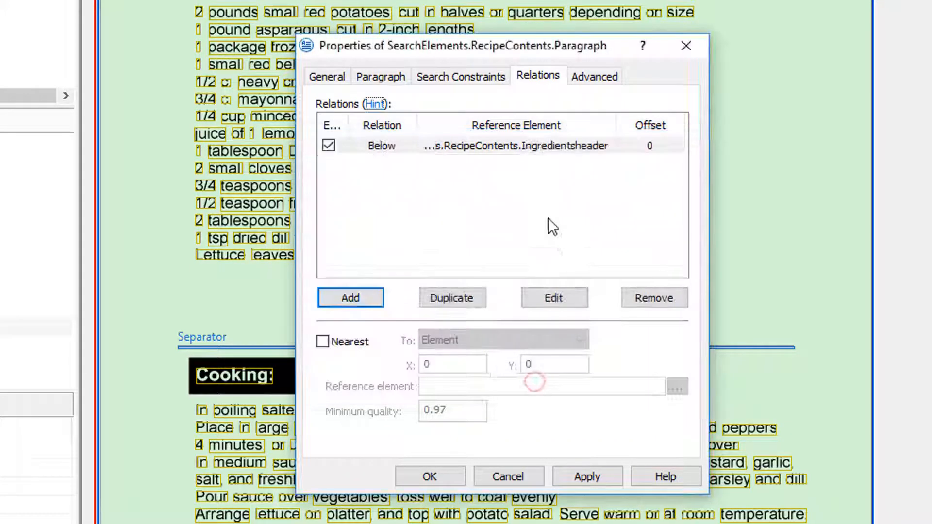
# Add a relation placing the Ingredients paragraph above the whole Separator element with offset 0 and save its properties.
pyautogui.click(363, 296)
pyautogui.click(363, 249)
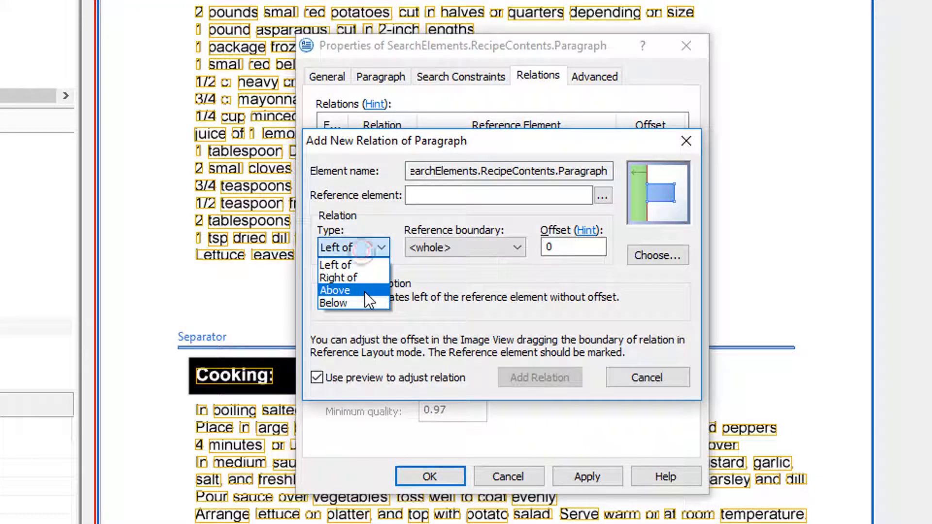
pyautogui.click(366, 293)
pyautogui.click(477, 246)
pyautogui.click(603, 196)
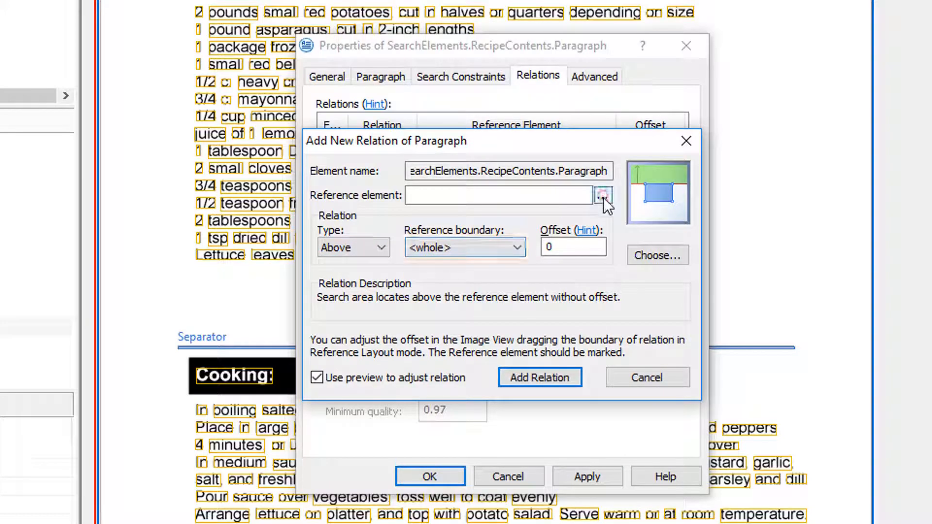
pyautogui.doubleClick(401, 346)
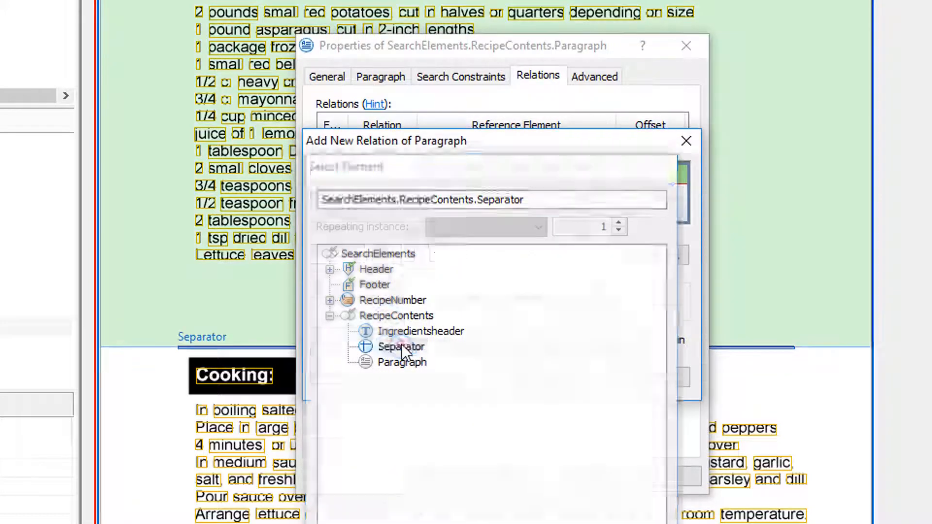
pyautogui.click(556, 380)
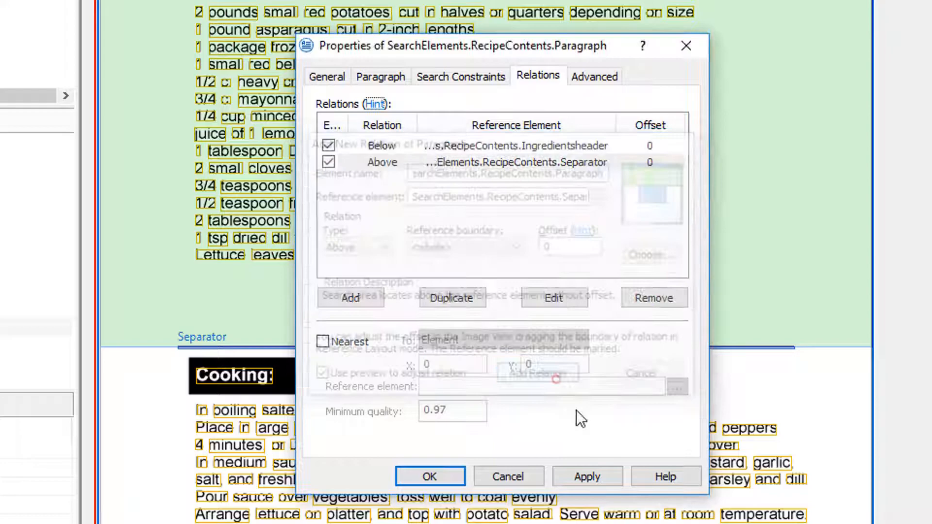
pyautogui.click(578, 479)
pyautogui.click(422, 479)
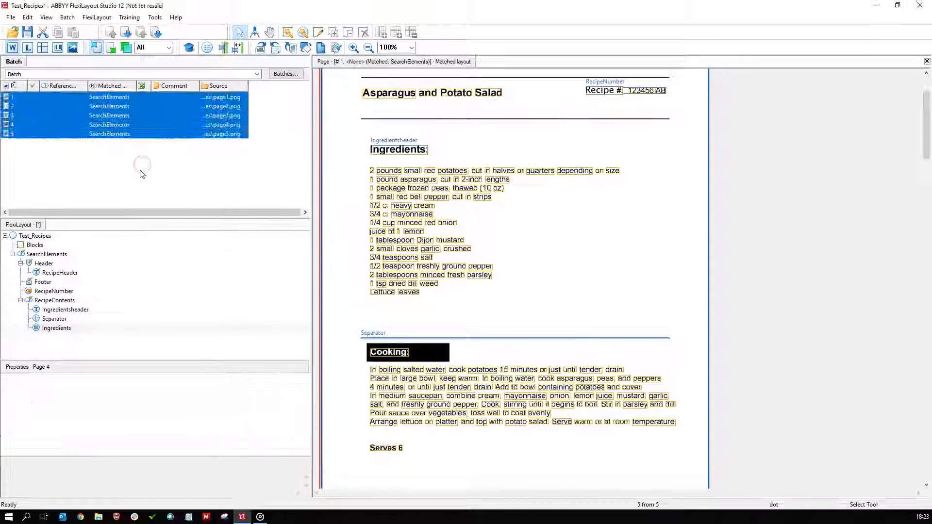
# Rematch all five pages and check the text area detected for the Ingredients element on each recipe.
pyautogui.click(60, 329)
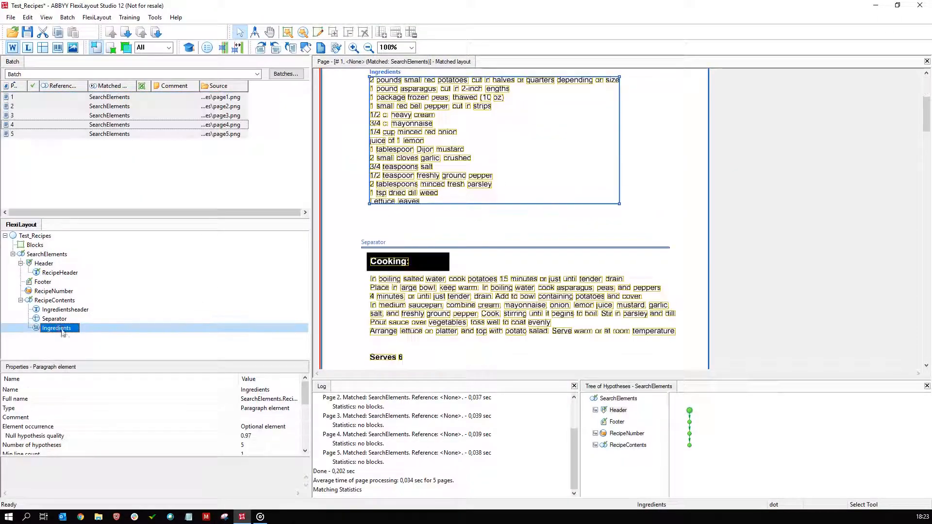
pyautogui.scroll(-10, 540, 174)
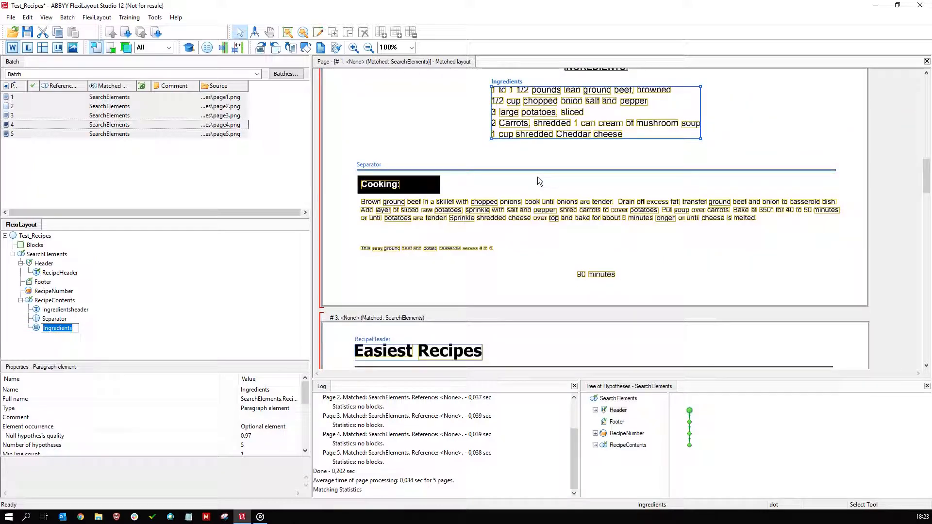
pyautogui.scroll(-15, 538, 177)
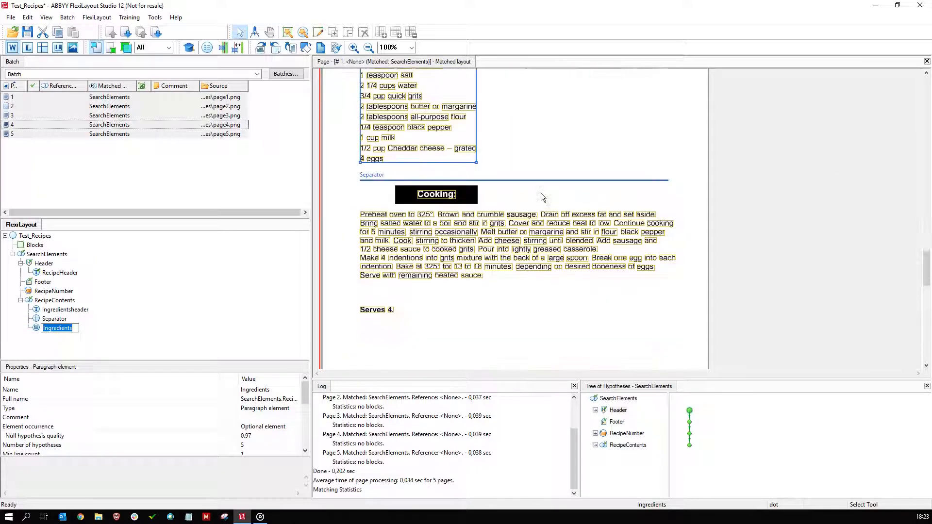
pyautogui.scroll(-10, 541, 193)
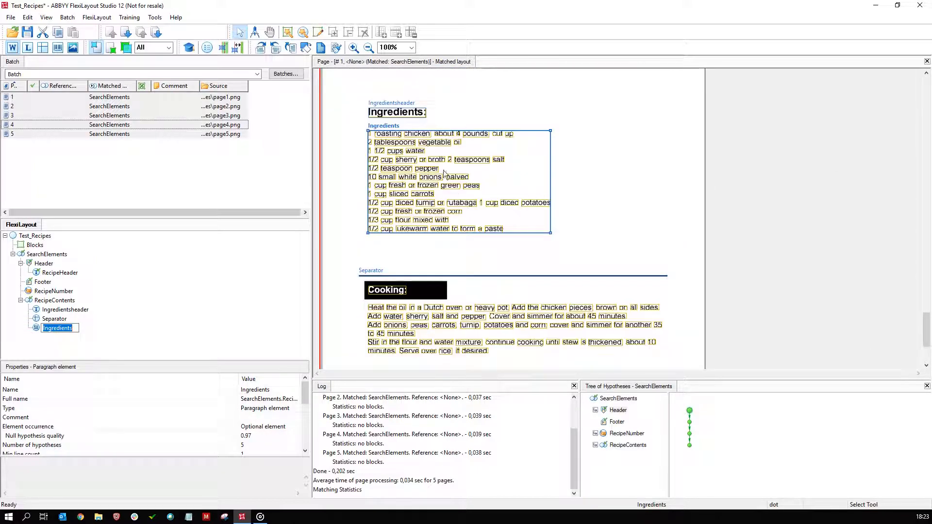
pyautogui.scroll(-12, 444, 173)
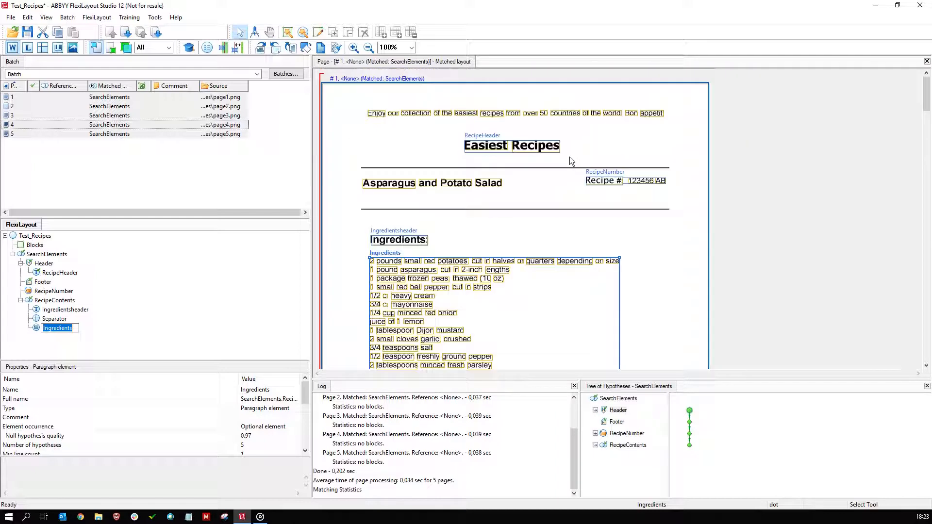
# Review the Ingredients element's line count, alignment and spacing settings, then inspect the first page's matched layout.
pyautogui.doubleClick(35, 331)
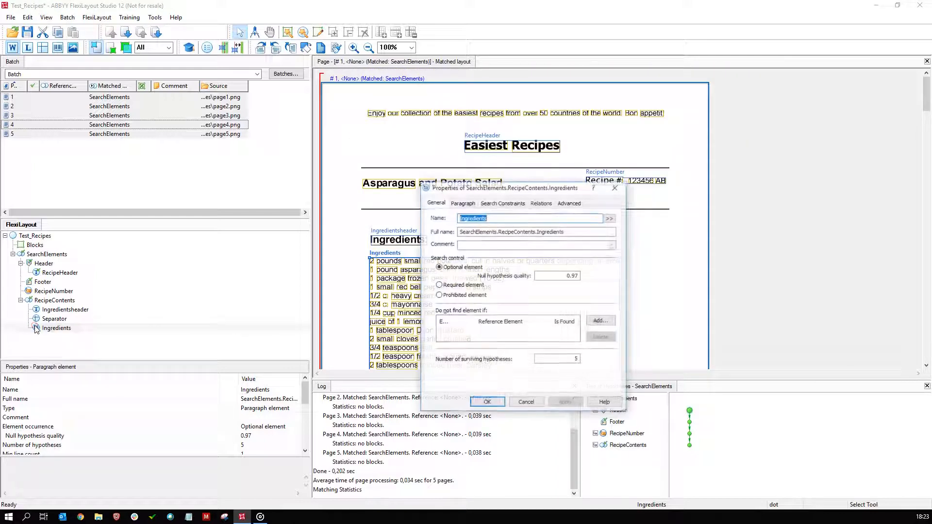
pyautogui.click(470, 206)
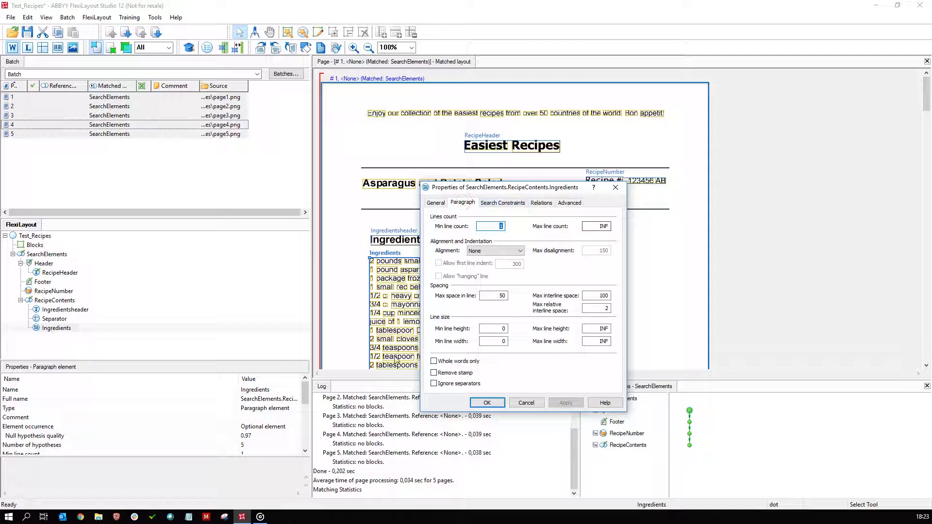
pyautogui.click(487, 403)
pyautogui.click(761, 246)
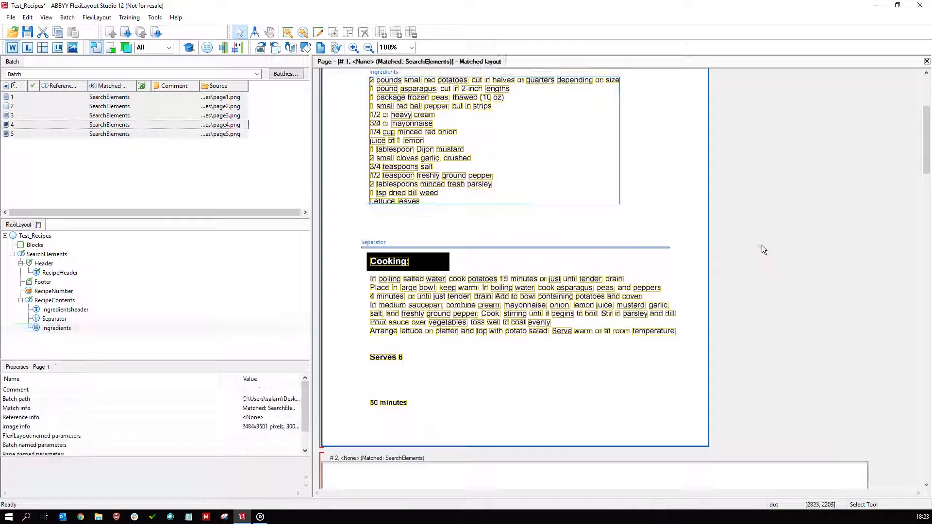
pyautogui.scroll(4, 762, 246)
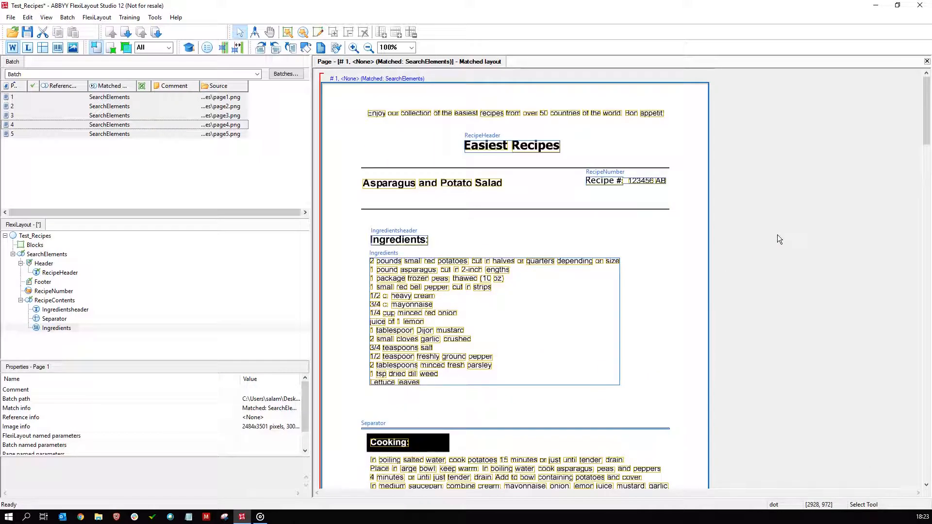